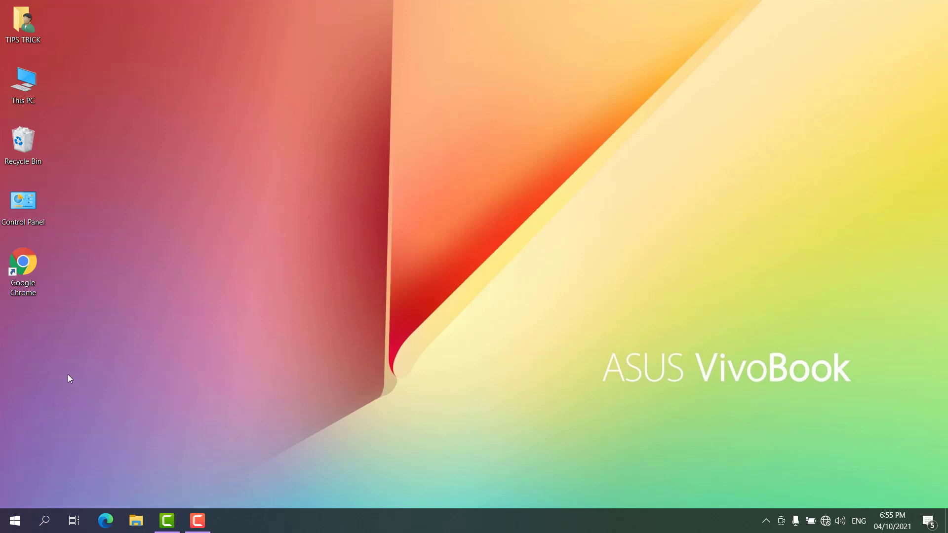
- Open the Wi-Fi adapter's properties through the adapter options in the Network & Internet settings
{"action": "left_click", "coordinate": [18, 514]}
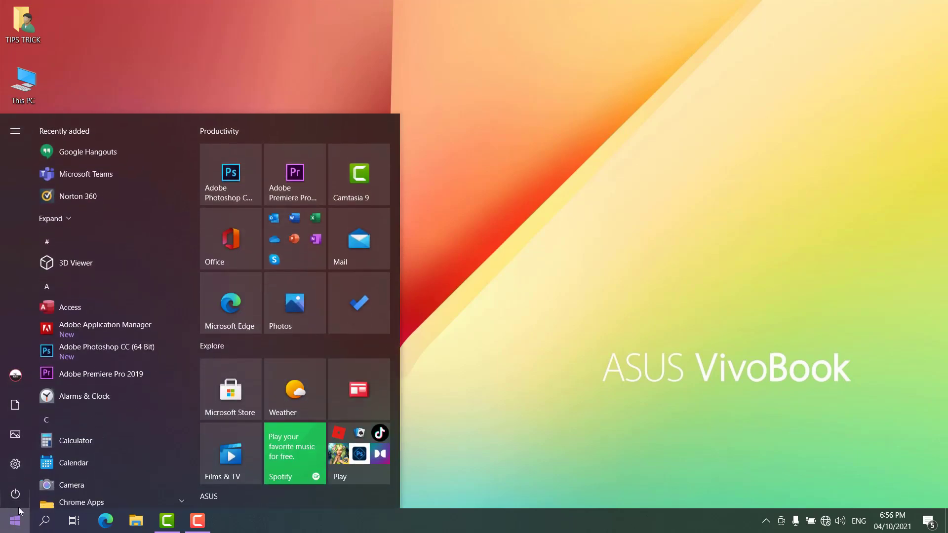
{"action": "left_click", "coordinate": [16, 464]}
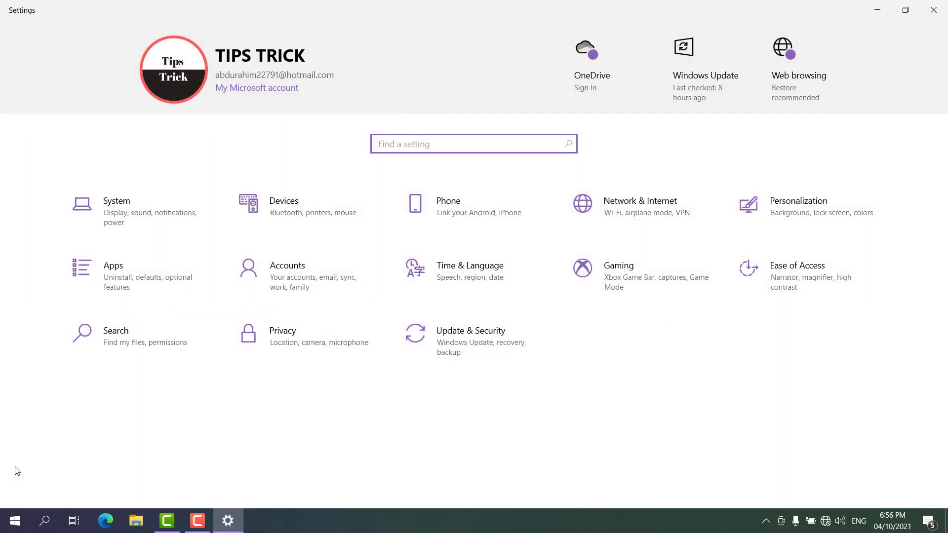
{"action": "left_click", "coordinate": [645, 205]}
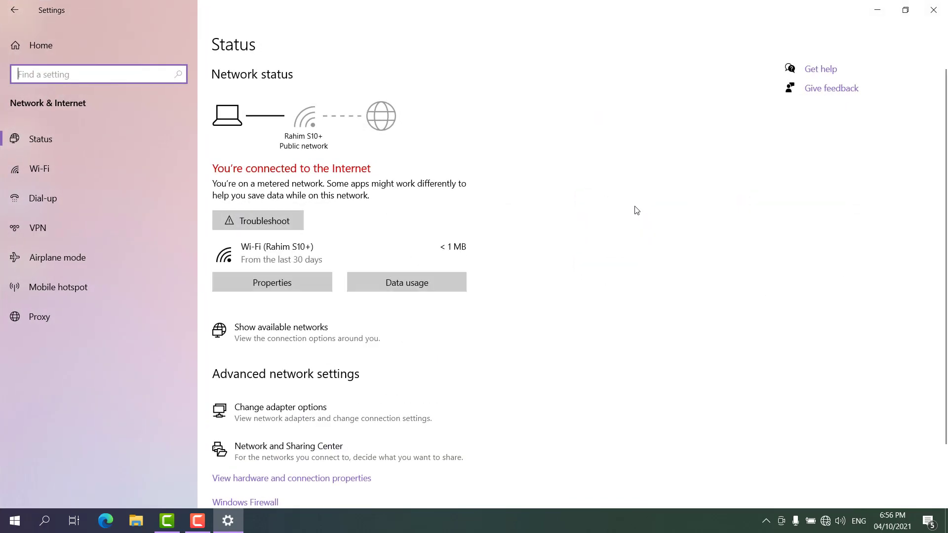
{"action": "left_click", "coordinate": [312, 412]}
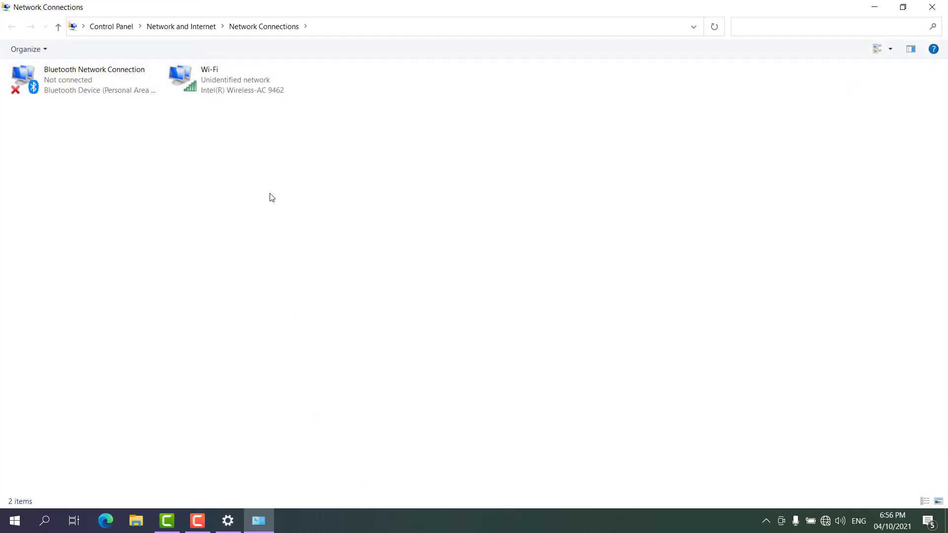
{"action": "left_click", "coordinate": [234, 94]}
{"action": "right_click", "coordinate": [234, 94]}
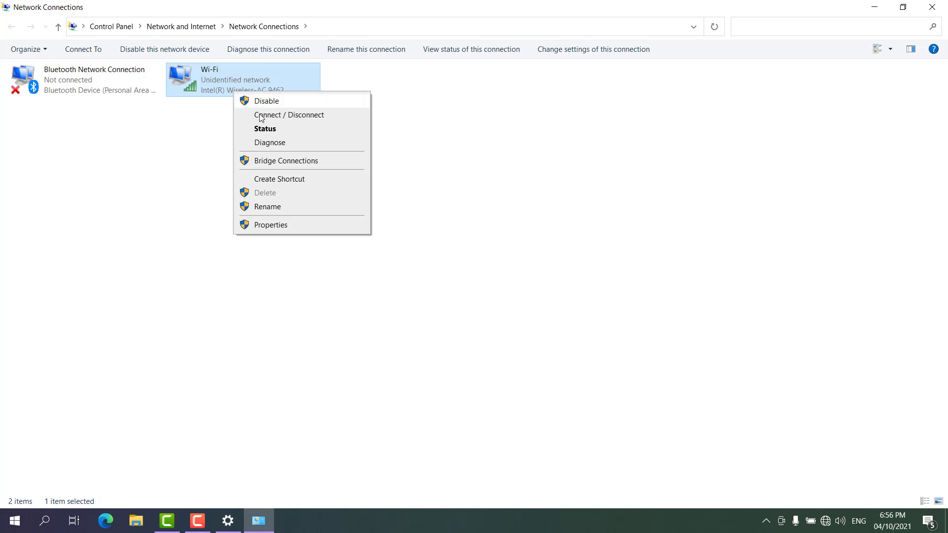
{"action": "left_click", "coordinate": [277, 226]}
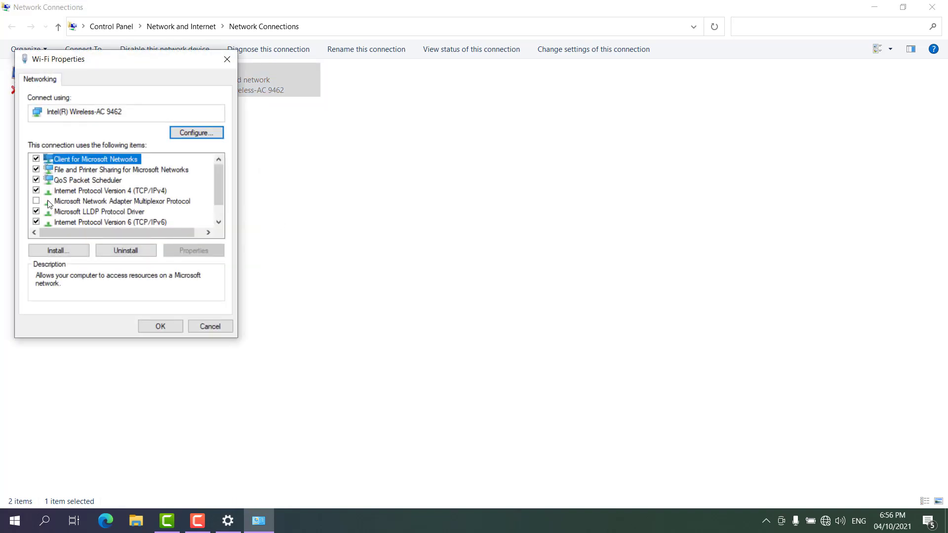
- Set Internet Protocol Version 4 to obtain the IP address and DNS server address automatically, save, and clear the open windows
{"action": "left_click", "coordinate": [81, 193]}
{"action": "double_click", "coordinate": [82, 193]}
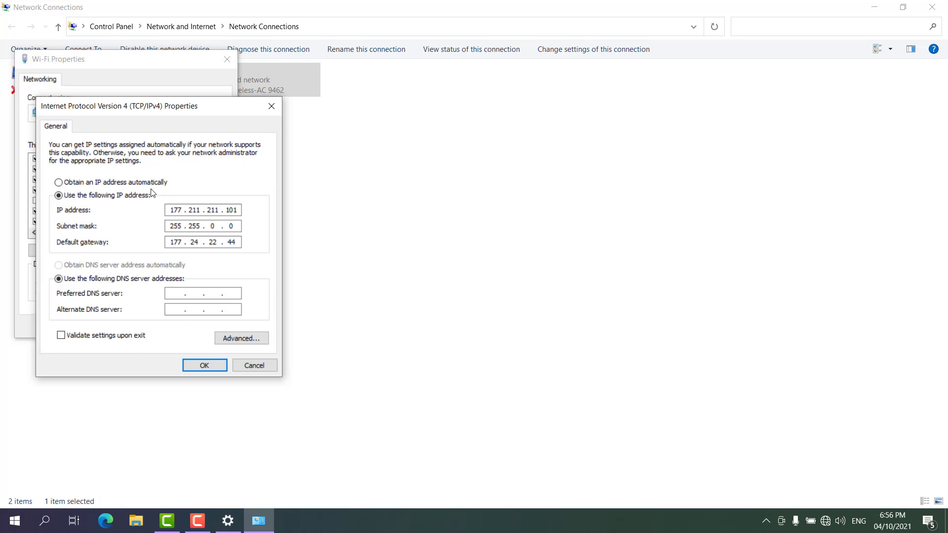
{"action": "left_click", "coordinate": [94, 184]}
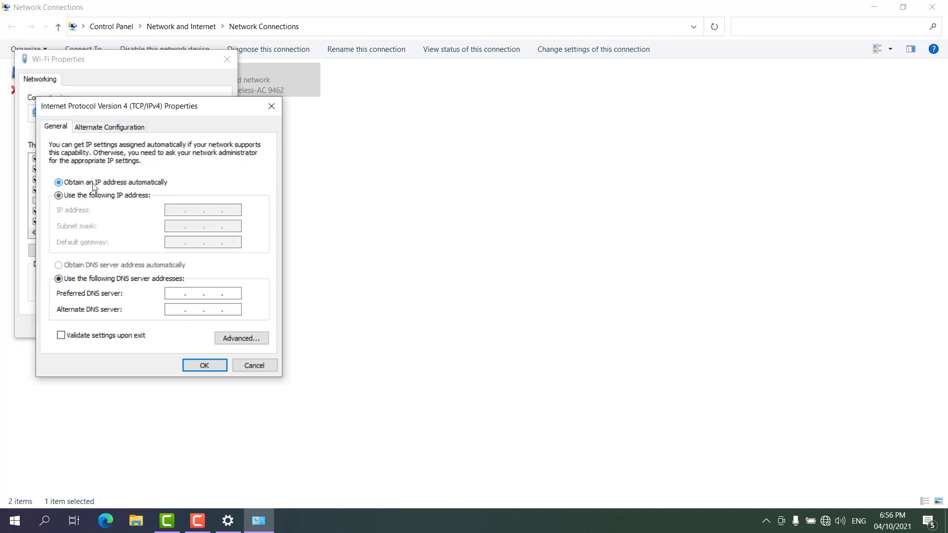
{"action": "left_click", "coordinate": [104, 267]}
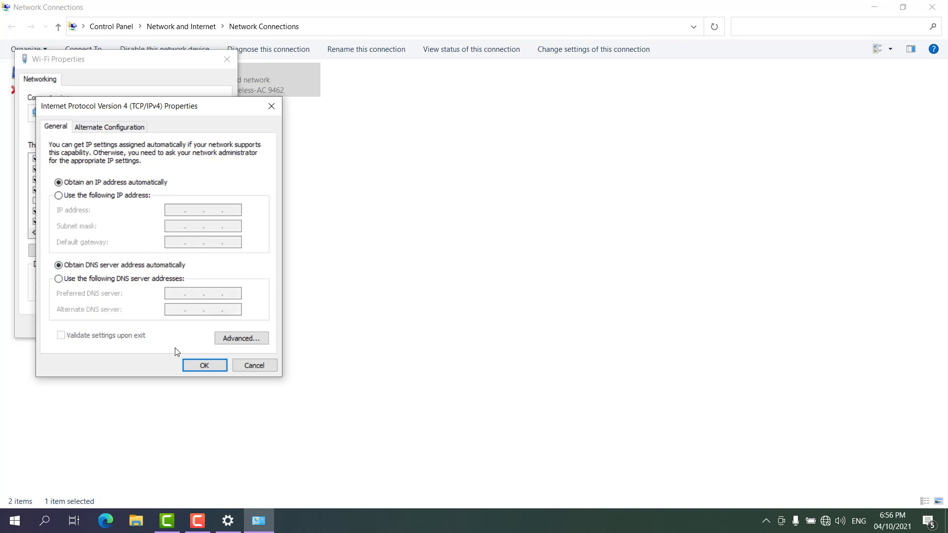
{"action": "left_click", "coordinate": [209, 368]}
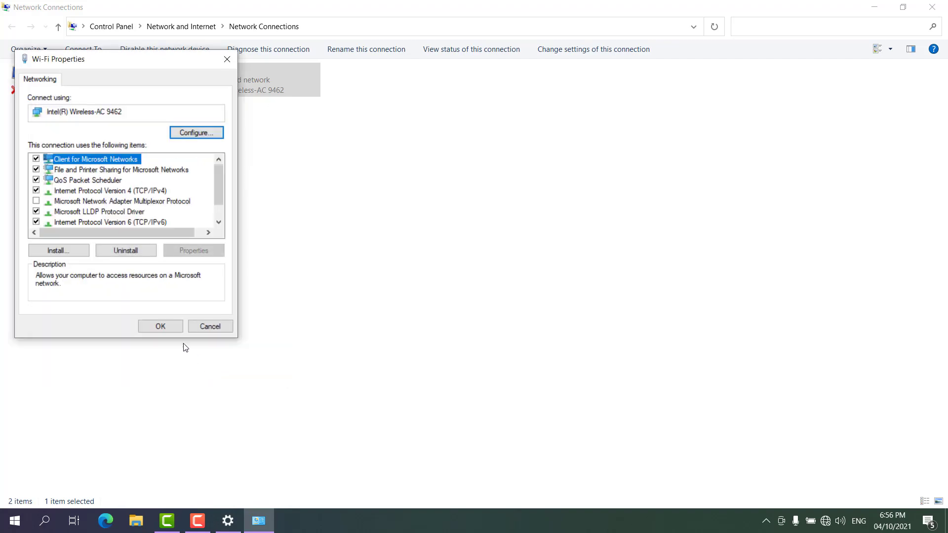
{"action": "left_click", "coordinate": [160, 326]}
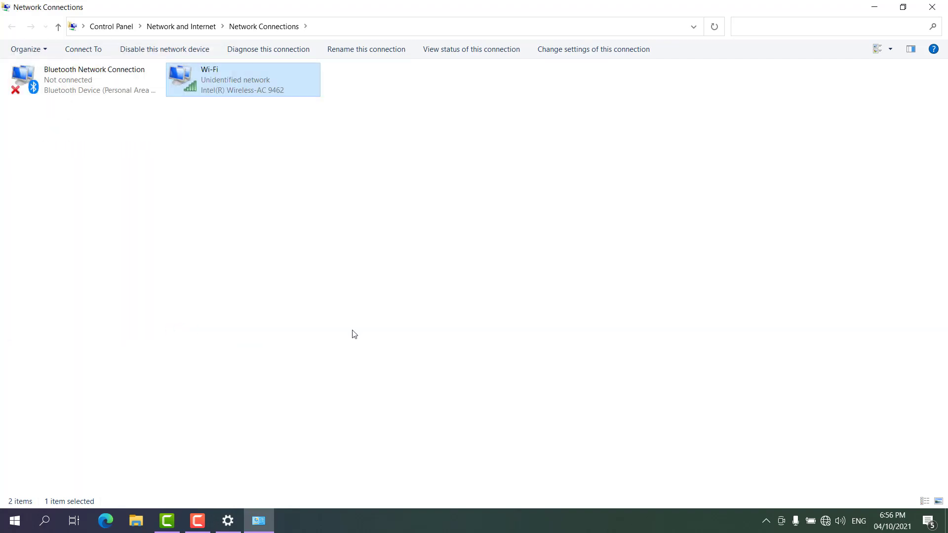
{"action": "left_click", "coordinate": [874, 7]}
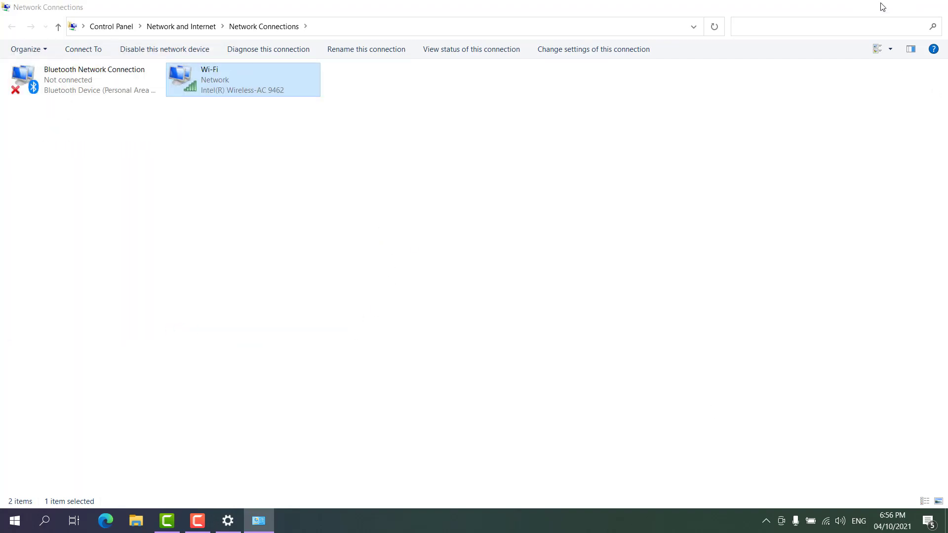
{"action": "left_click", "coordinate": [937, 8]}
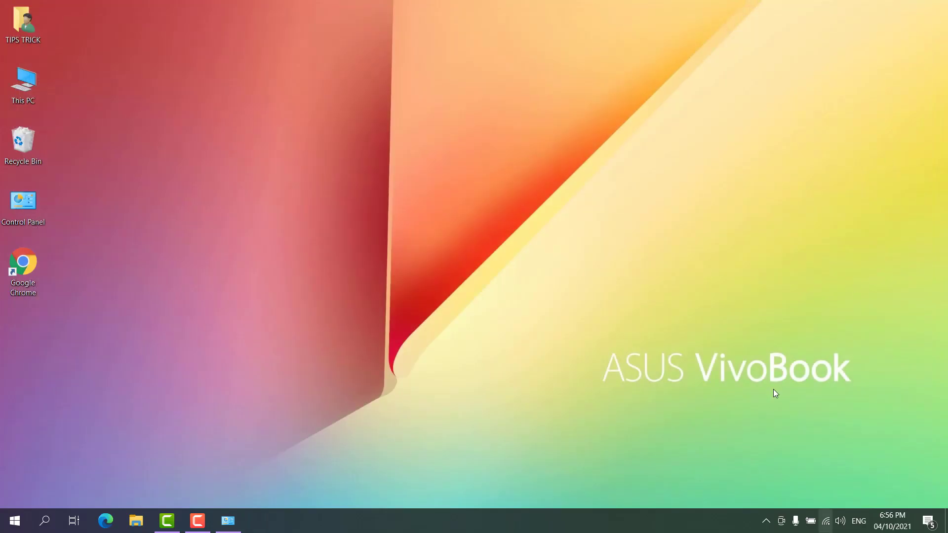
- Check the Wi-Fi connection status in the list of available networks and dismiss the NortonLifeLock notification
{"action": "left_click", "coordinate": [826, 521]}
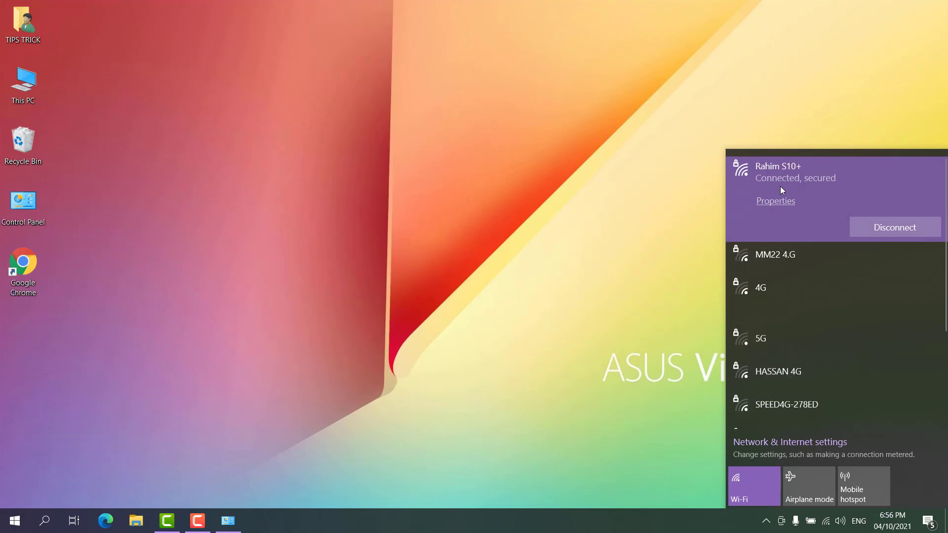
{"action": "left_click", "coordinate": [451, 287]}
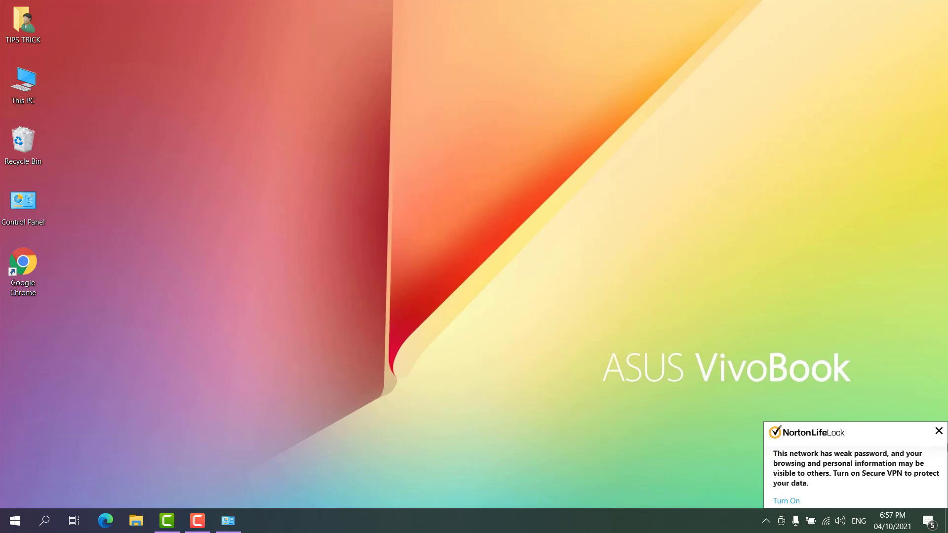
{"action": "left_click", "coordinate": [939, 432]}
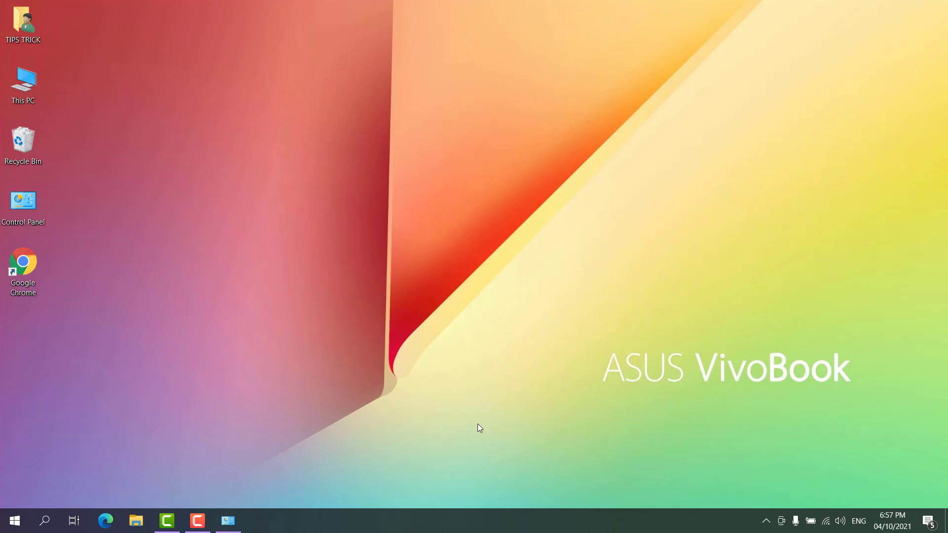
- Forget the currently connected Wi-Fi network and close the network list
{"action": "left_click", "coordinate": [811, 521]}
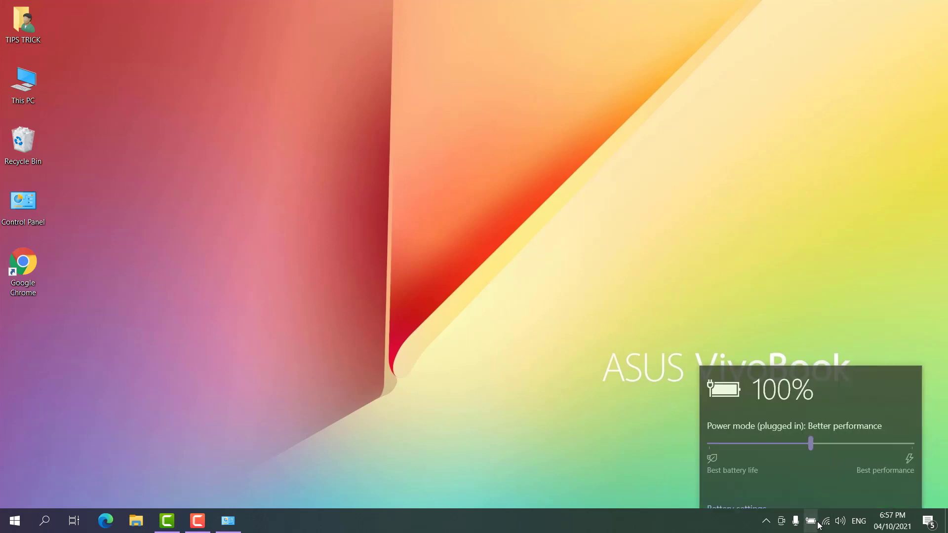
{"action": "left_click", "coordinate": [826, 526]}
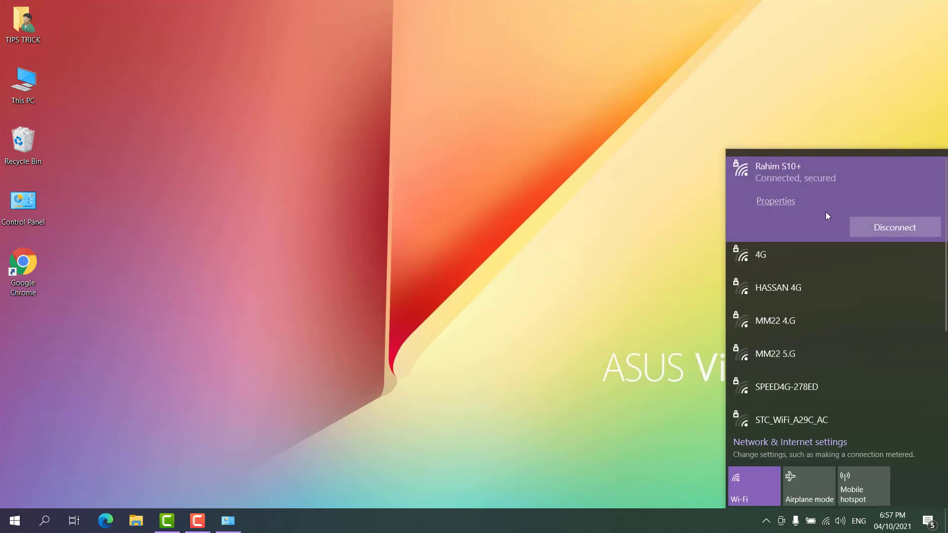
{"action": "right_click", "coordinate": [796, 171]}
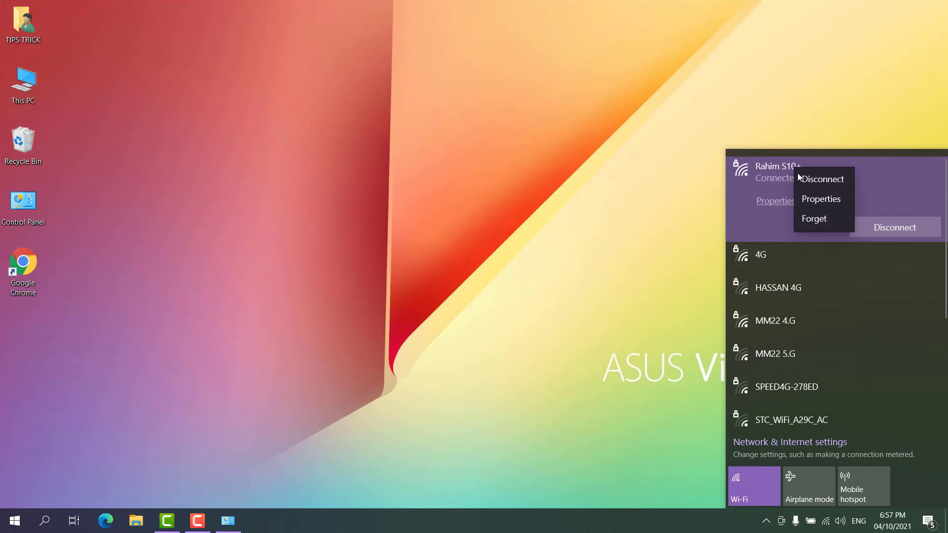
{"action": "left_click", "coordinate": [814, 219]}
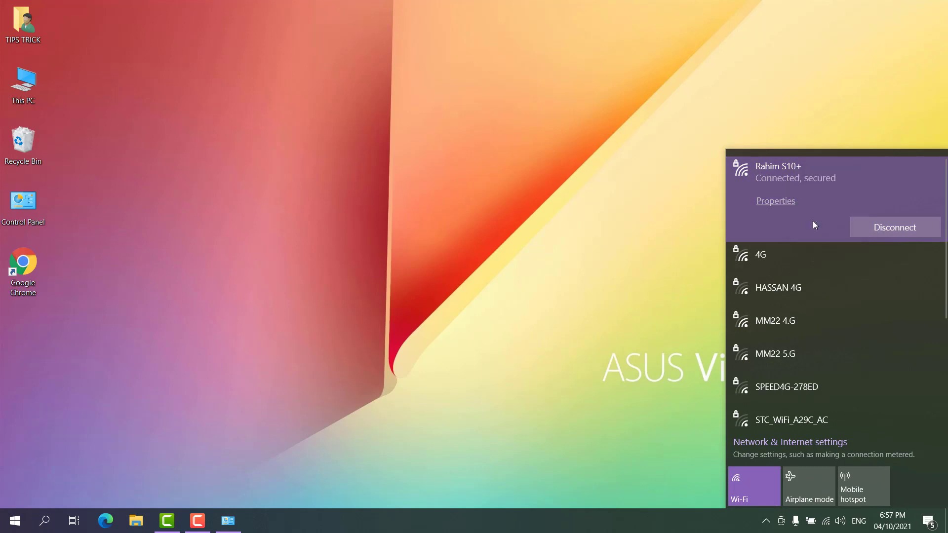
{"action": "left_click", "coordinate": [569, 218]}
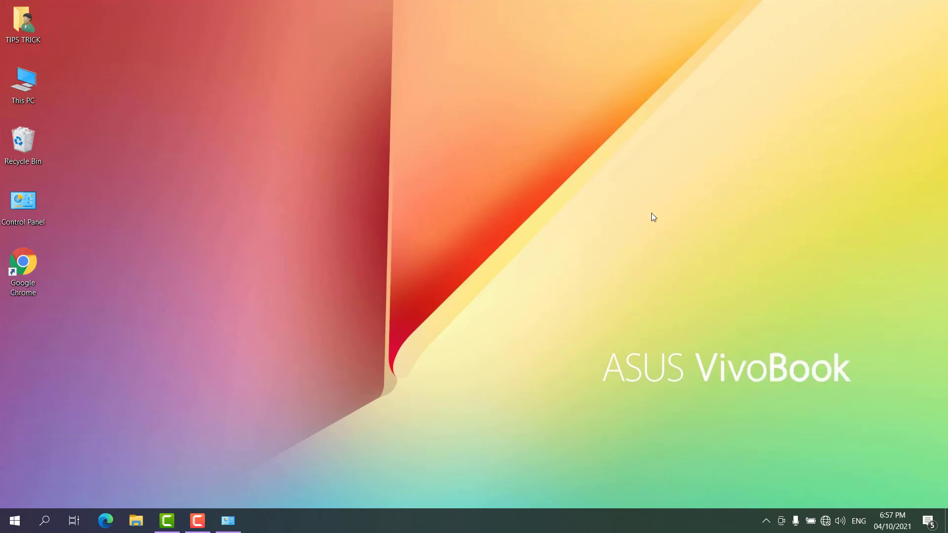
- Try to reconnect to the forgotten Wi-Fi network as far as its security key field, and close the network list without entering a key
{"action": "left_click", "coordinate": [826, 522]}
{"action": "left_click", "coordinate": [813, 180]}
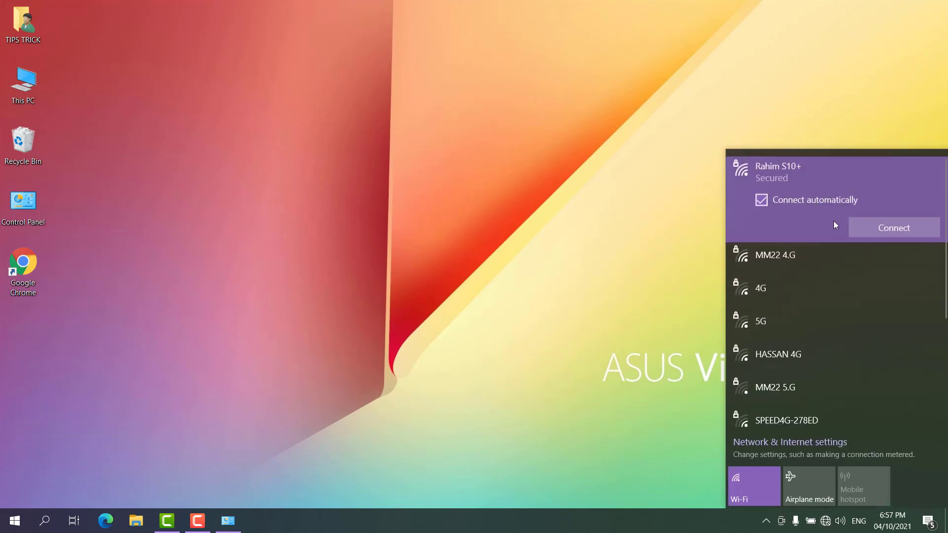
{"action": "left_click", "coordinate": [881, 227]}
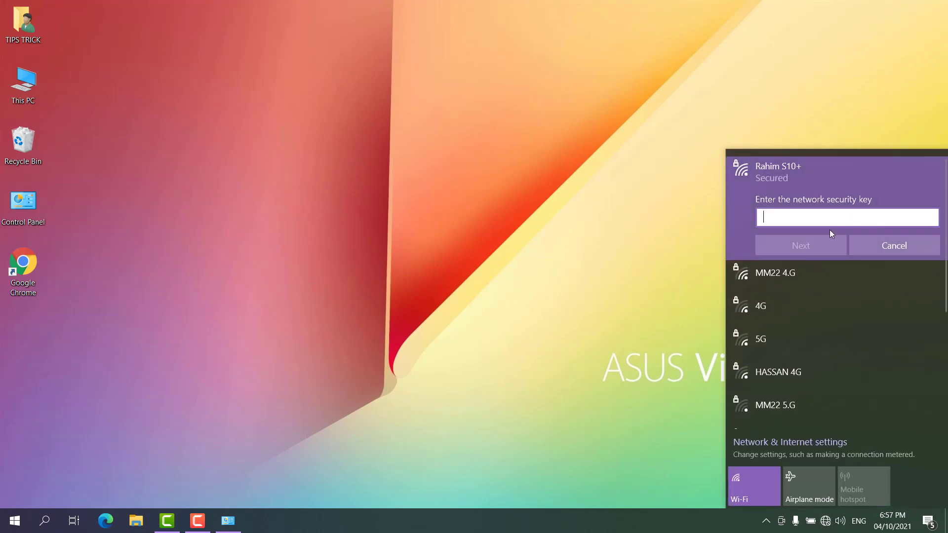
{"action": "left_click", "coordinate": [795, 217]}
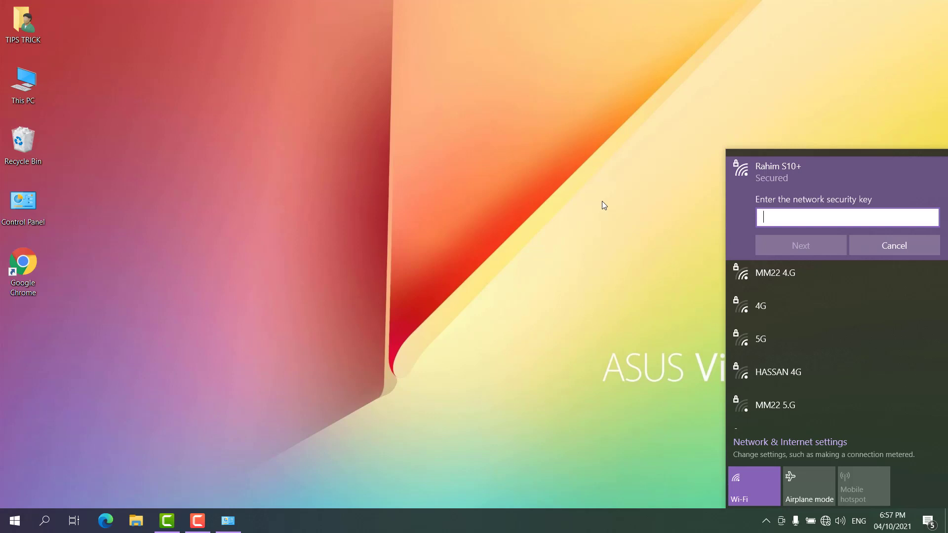
{"action": "left_click", "coordinate": [603, 201]}
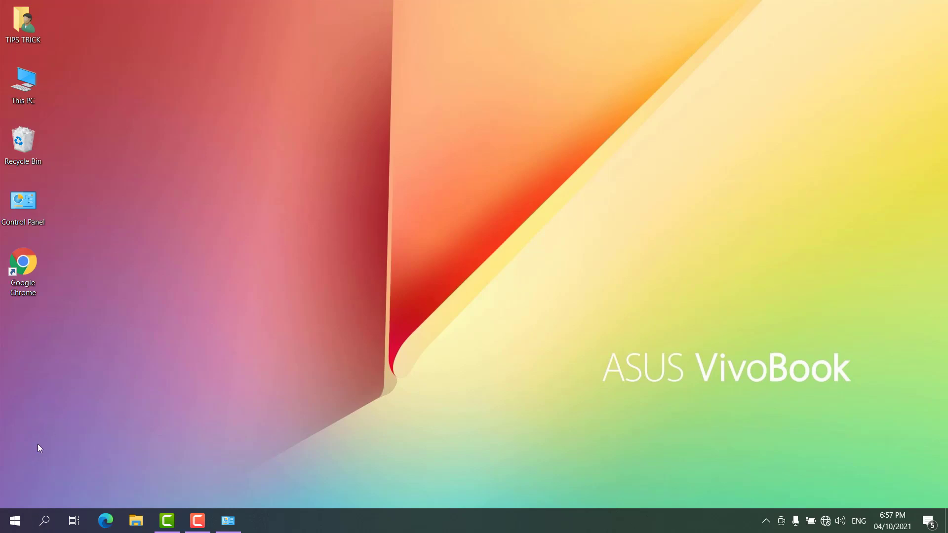
- Run and confirm a Network reset from the Network & Internet status settings, dismiss the sign-out notice, and close Settings
{"action": "left_click", "coordinate": [12, 521]}
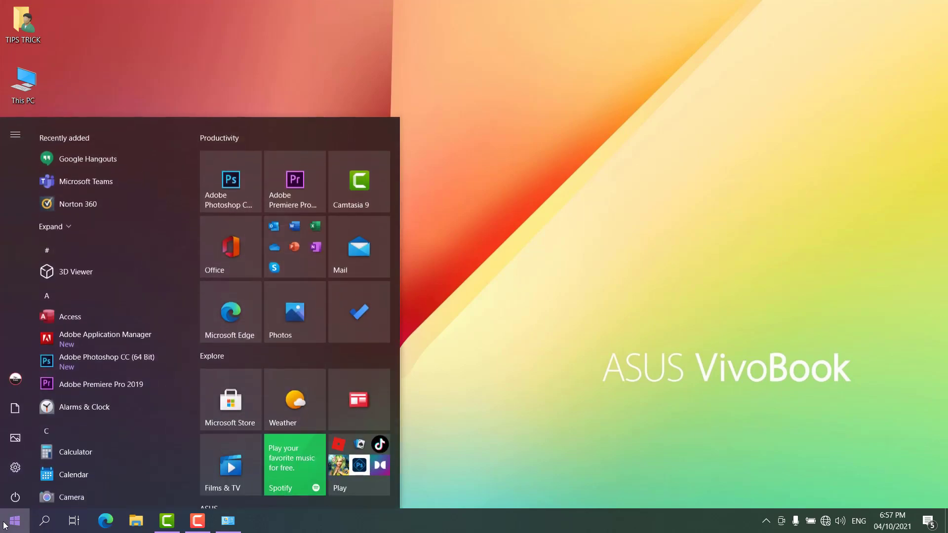
{"action": "left_click", "coordinate": [9, 472]}
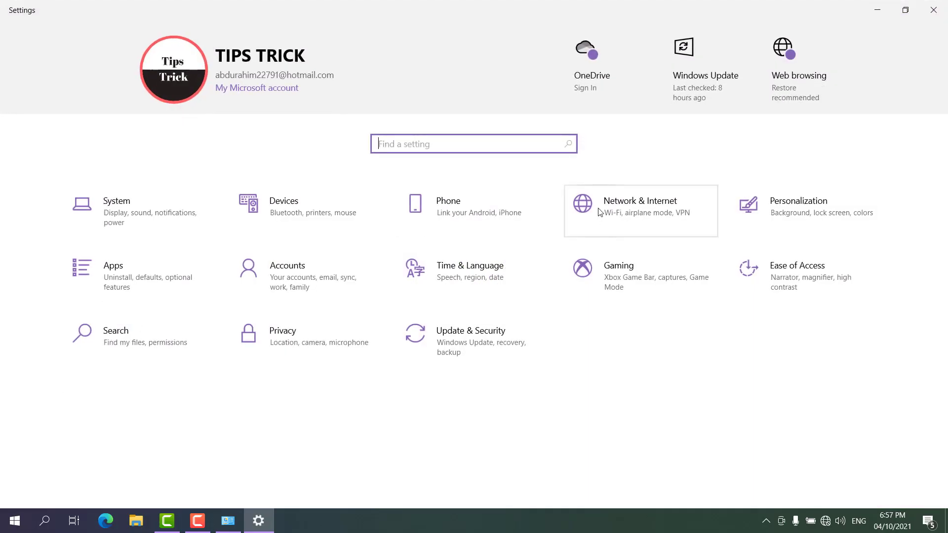
{"action": "left_click", "coordinate": [600, 212]}
{"action": "scroll", "coordinate": [470, 325], "scroll_direction": "down", "scroll_amount": 2}
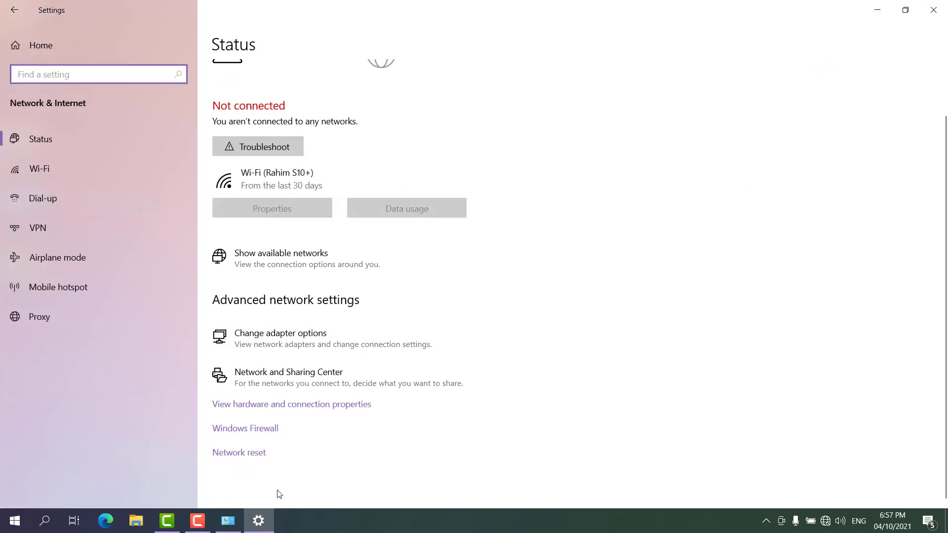
{"action": "left_click", "coordinate": [249, 454]}
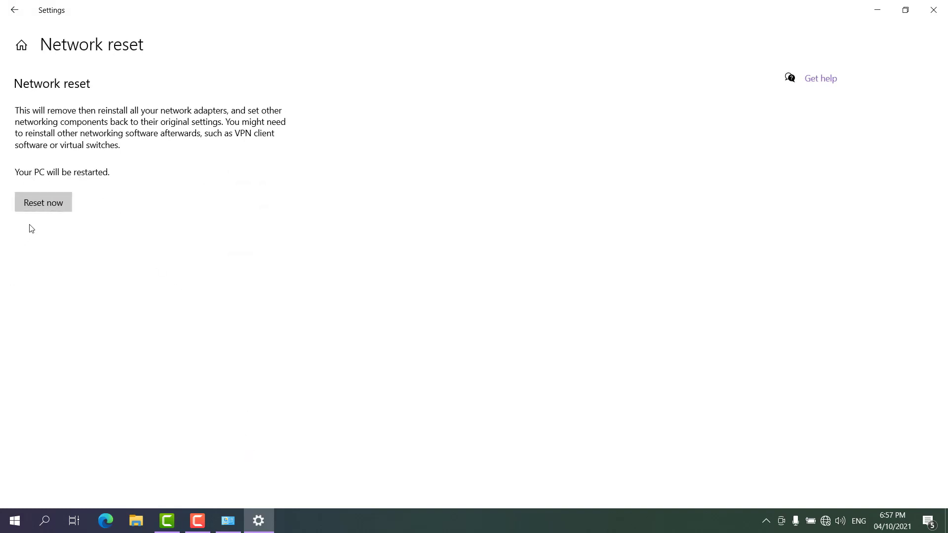
{"action": "left_click", "coordinate": [42, 204]}
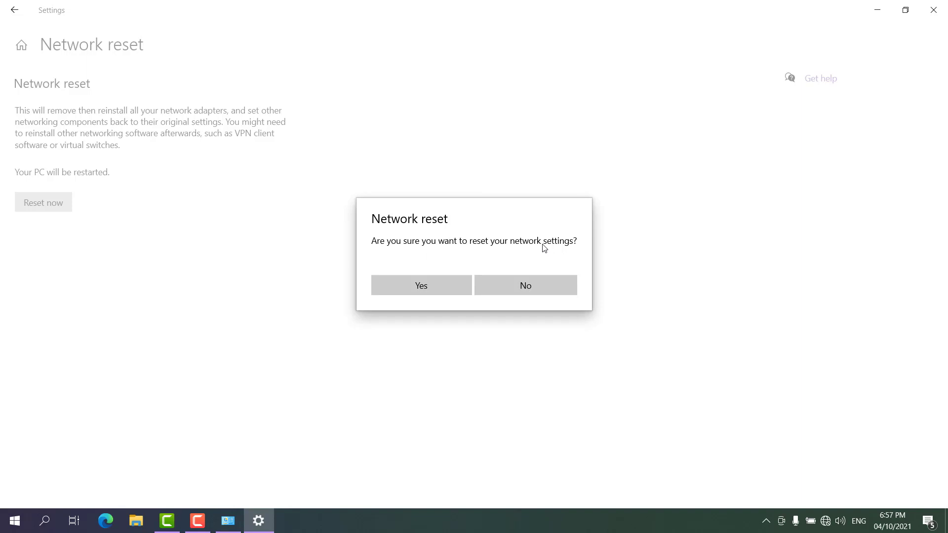
{"action": "left_click", "coordinate": [405, 283]}
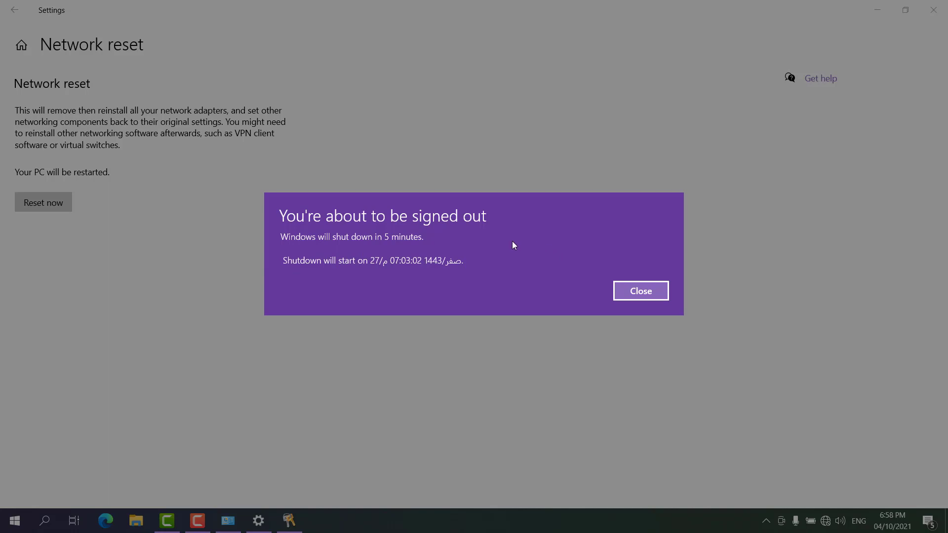
{"action": "left_click", "coordinate": [647, 292]}
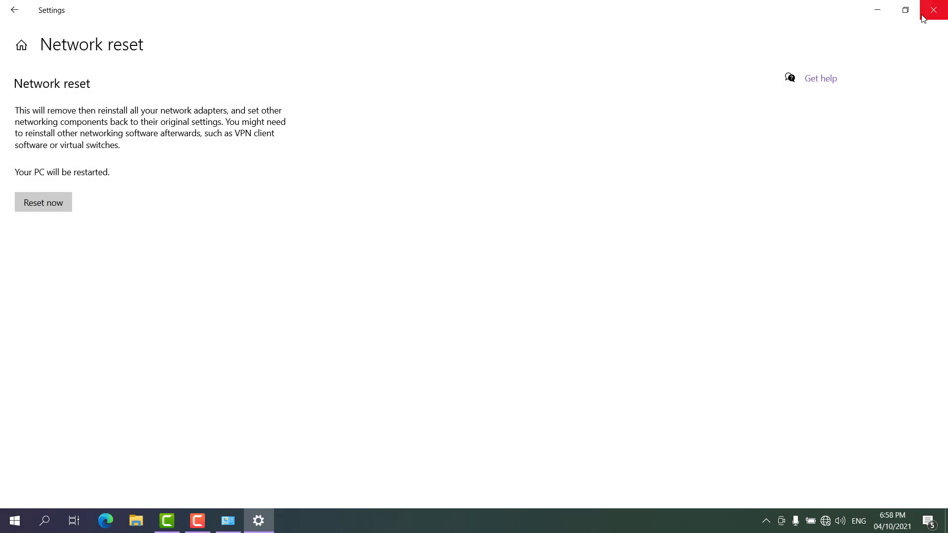
{"action": "left_click", "coordinate": [938, 16]}
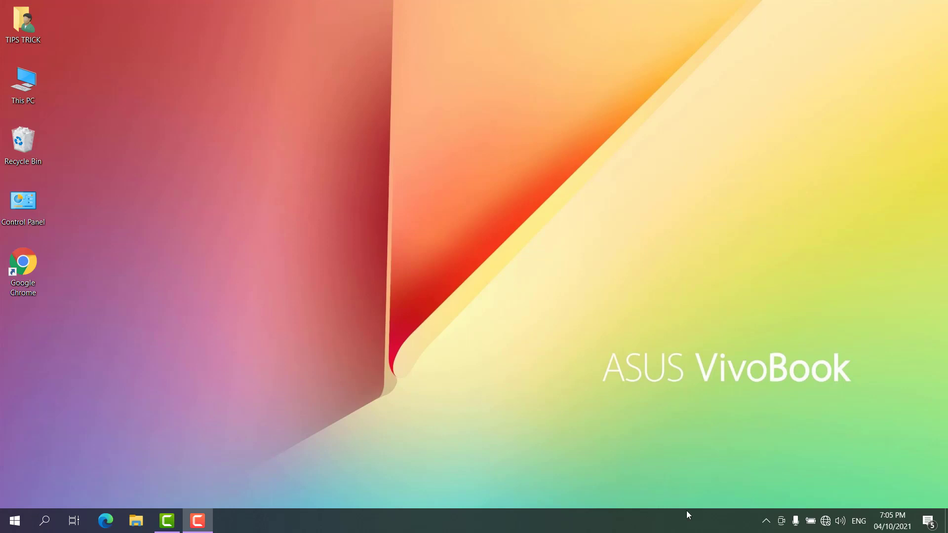
- Search for cmd and open Command Prompt as administrator, moving its window to a convenient place on the desktop
{"action": "left_click", "coordinate": [47, 522]}
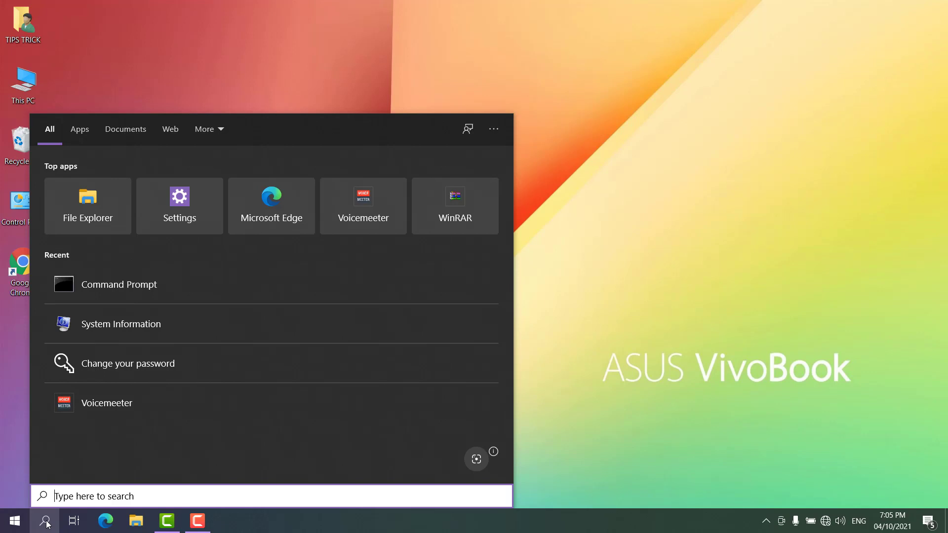
{"action": "type", "text": "cmd"}
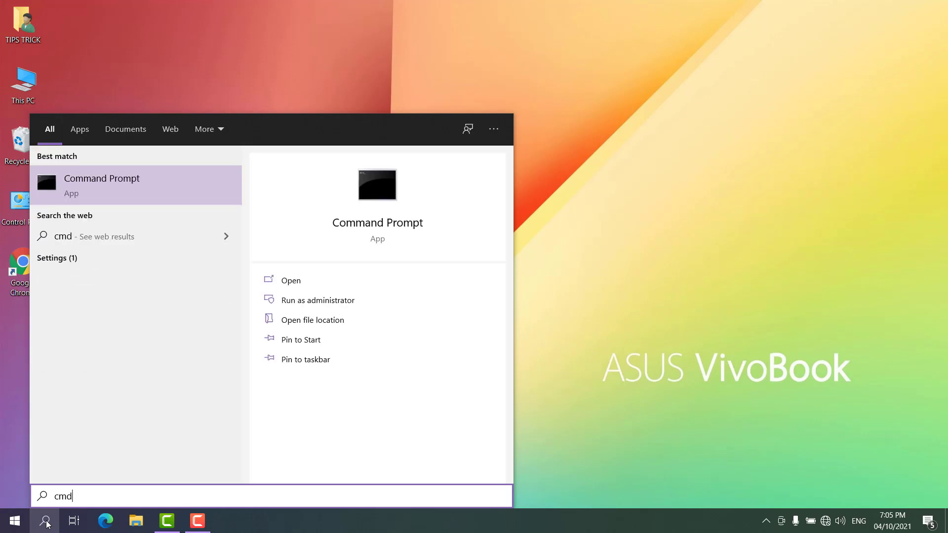
{"action": "right_click", "coordinate": [135, 187]}
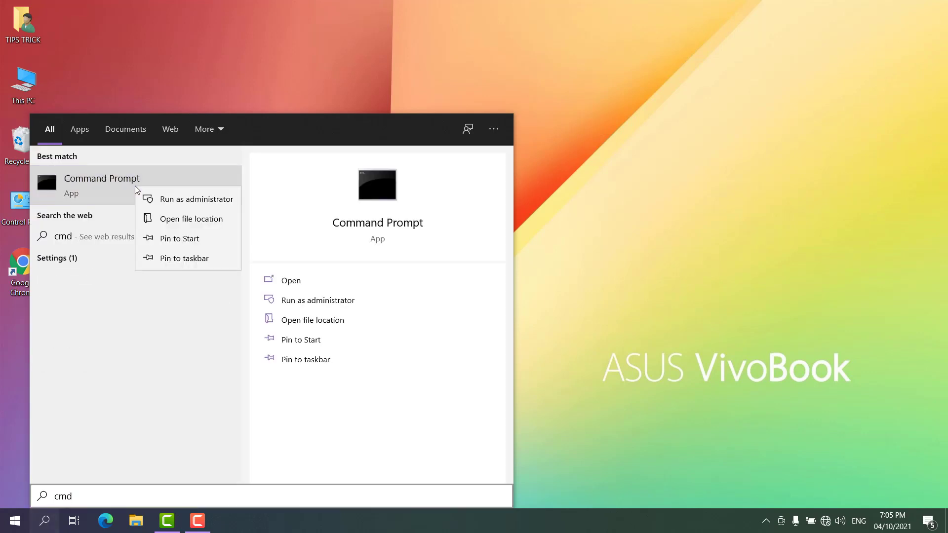
{"action": "left_click", "coordinate": [174, 204]}
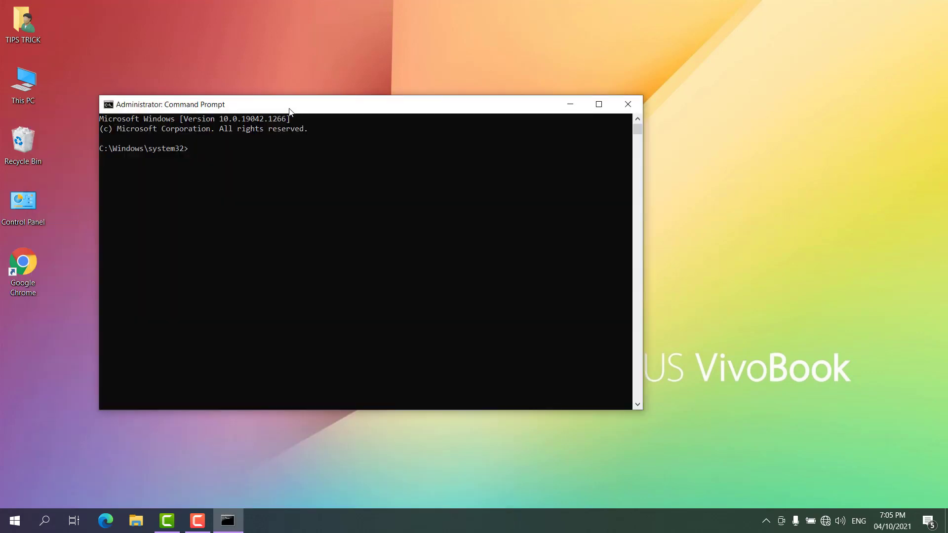
{"action": "left_click_drag", "start_coordinate": [294, 113], "coordinate": [334, 117]}
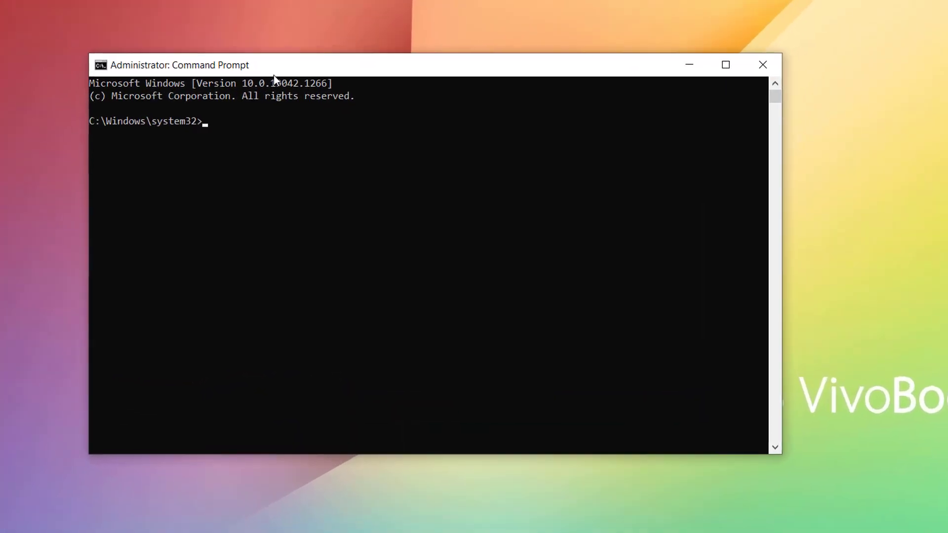
- Reset the Winsock catalog by running netsh winsock reset
{"action": "type", "text": "ne"}
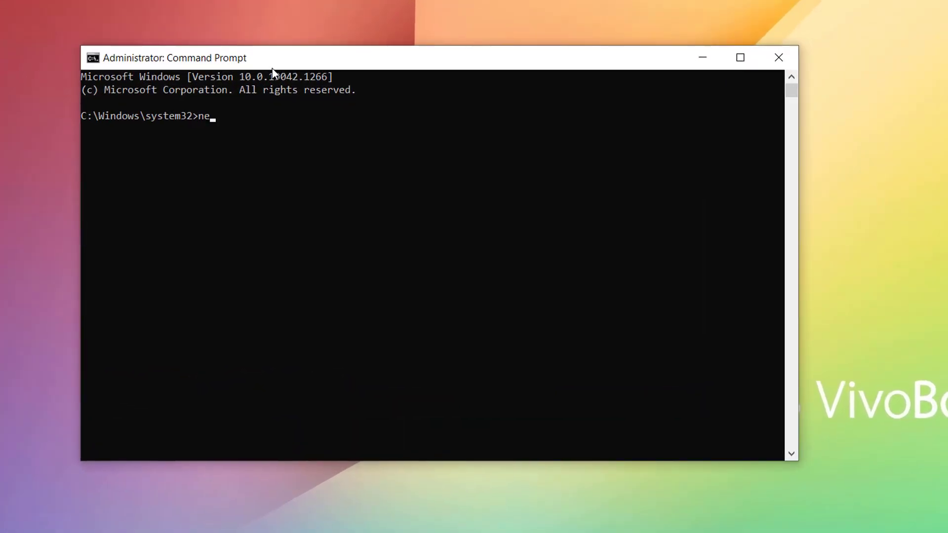
{"action": "type", "text": "tsh winsock reset"}
{"action": "key", "text": "Return"}
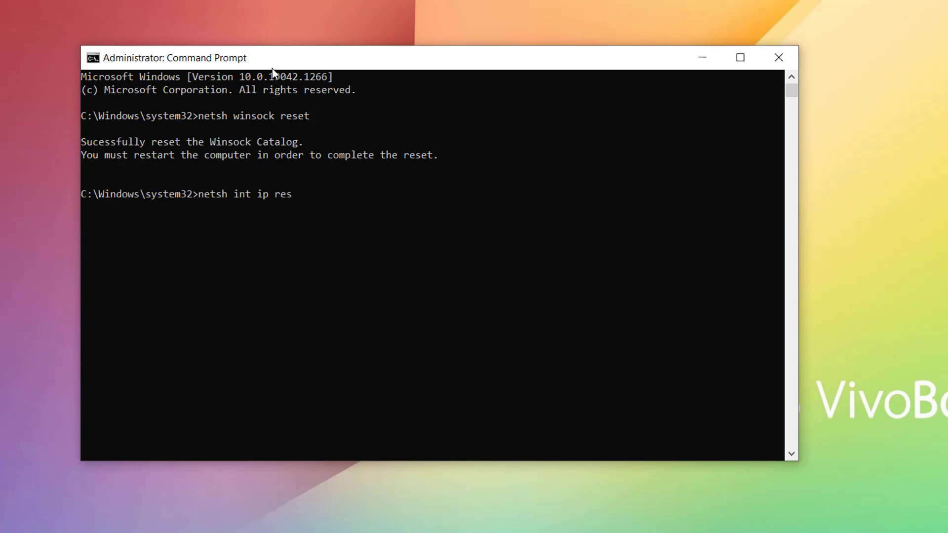
- Run netsh int ip reset with resetlog.txt as the log file, and try the netsh int reset command
{"action": "type", "text": "esetlog.txt"}
{"action": "key", "text": "Return"}
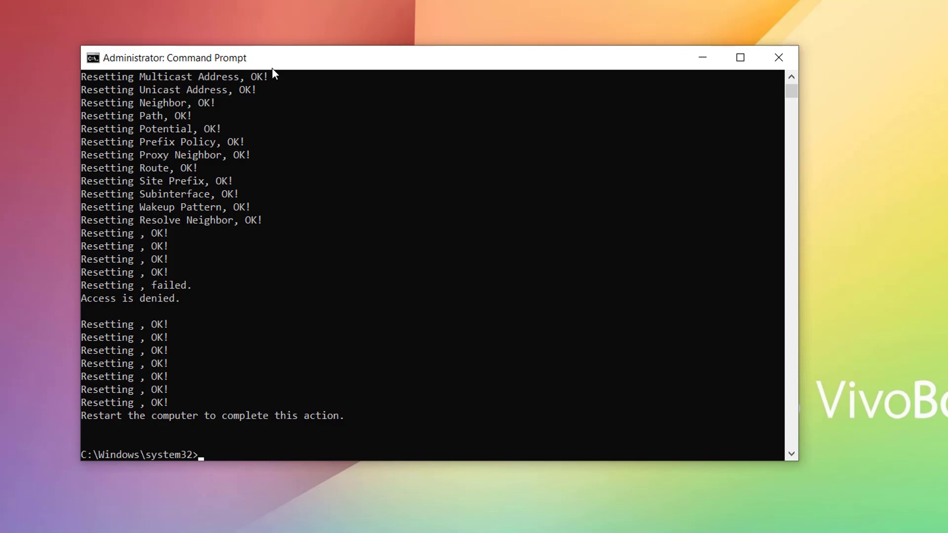
{"action": "type", "text": "netsh int reset"}
{"action": "key", "text": "Return"}
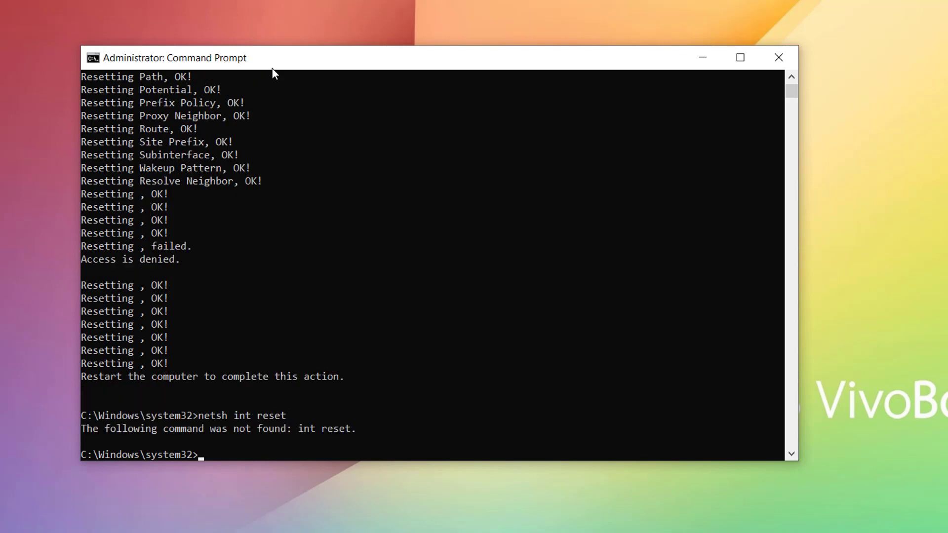
- Flush the DNS cache with ipconfig /flushdns, and close Command Prompt with exit
{"action": "type", "text": "ipconfig /flushdns"}
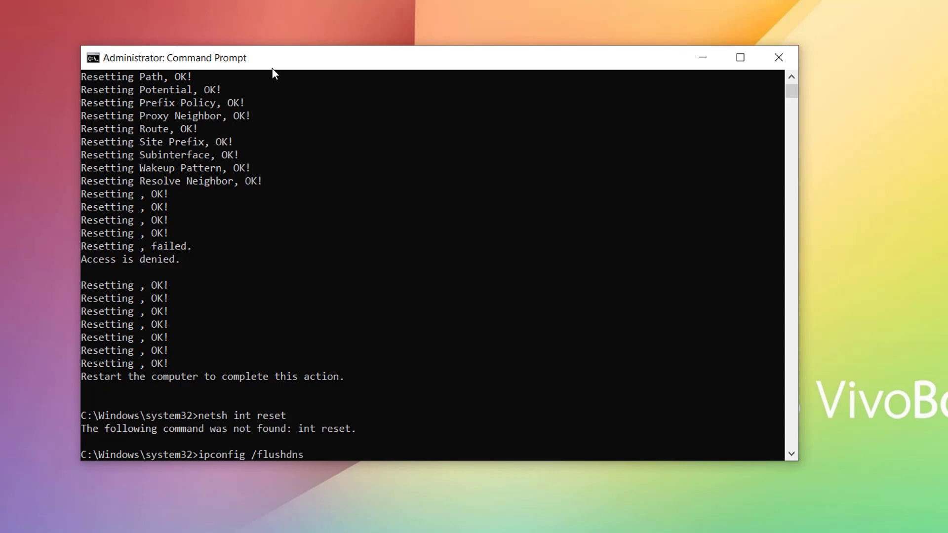
{"action": "key", "text": "Return"}
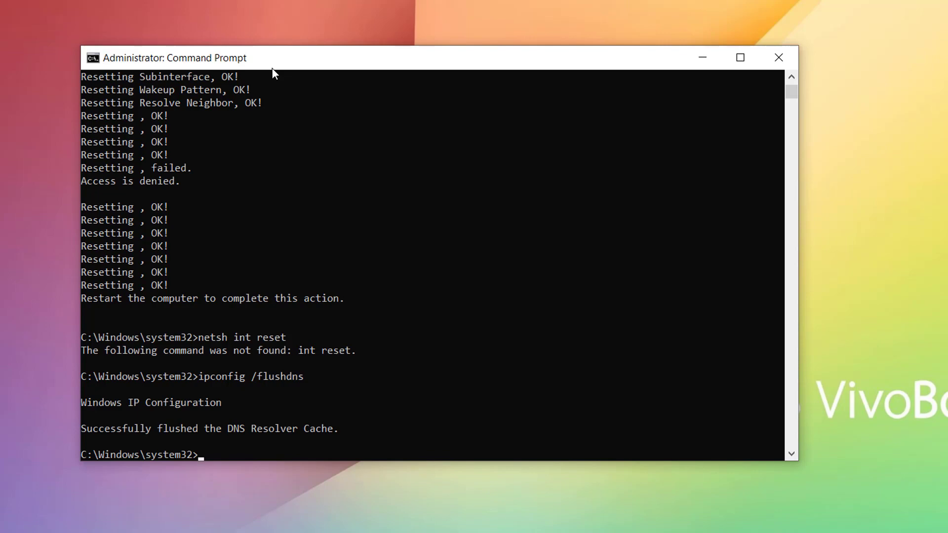
{"action": "type", "text": "exit"}
{"action": "key", "text": "Return"}
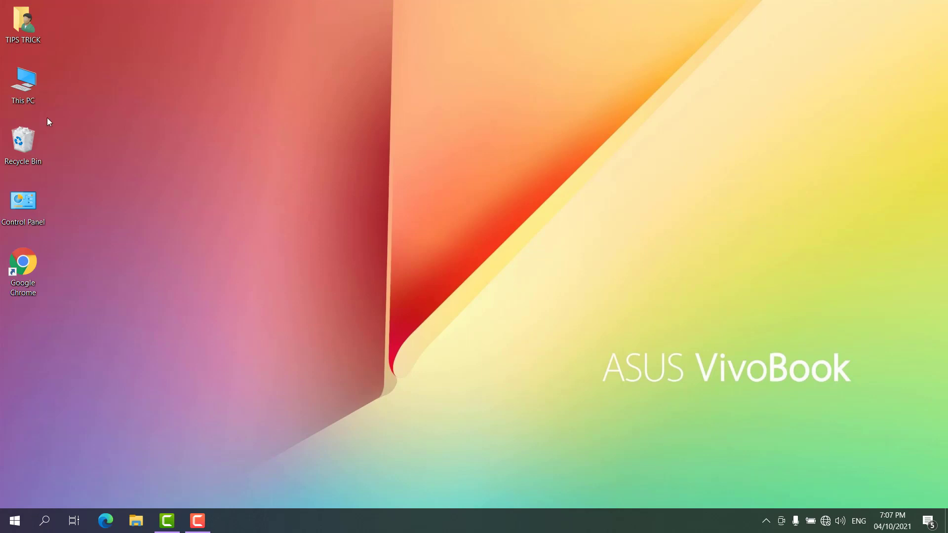
- Open Computer Management for This PC and expand the Network adapters category in Device Manager
{"action": "right_click", "coordinate": [28, 84]}
{"action": "left_click", "coordinate": [66, 122]}
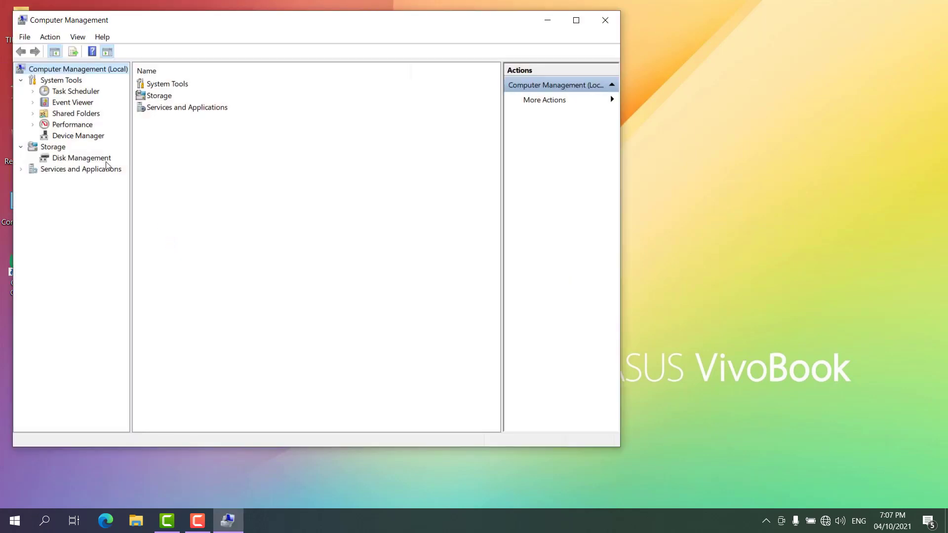
{"action": "left_click", "coordinate": [99, 140]}
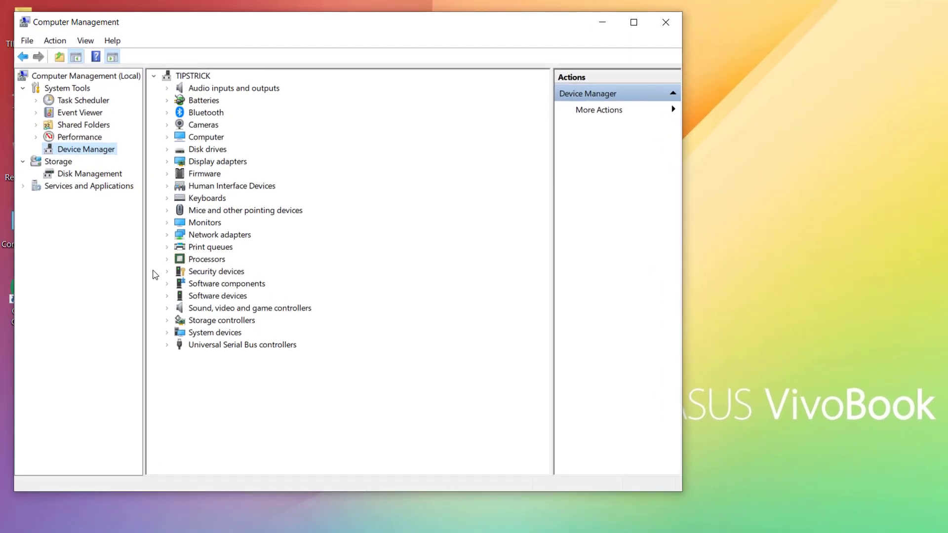
{"action": "left_click", "coordinate": [167, 235]}
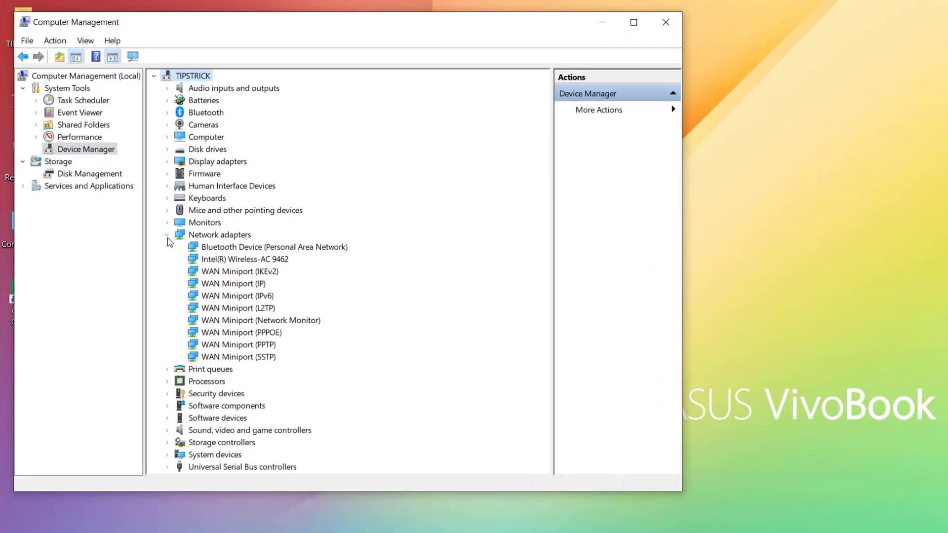
- Update the Intel(R) Wireless-AC 9462 driver with an automatic driver search, and close the update wizard
{"action": "left_click", "coordinate": [233, 262]}
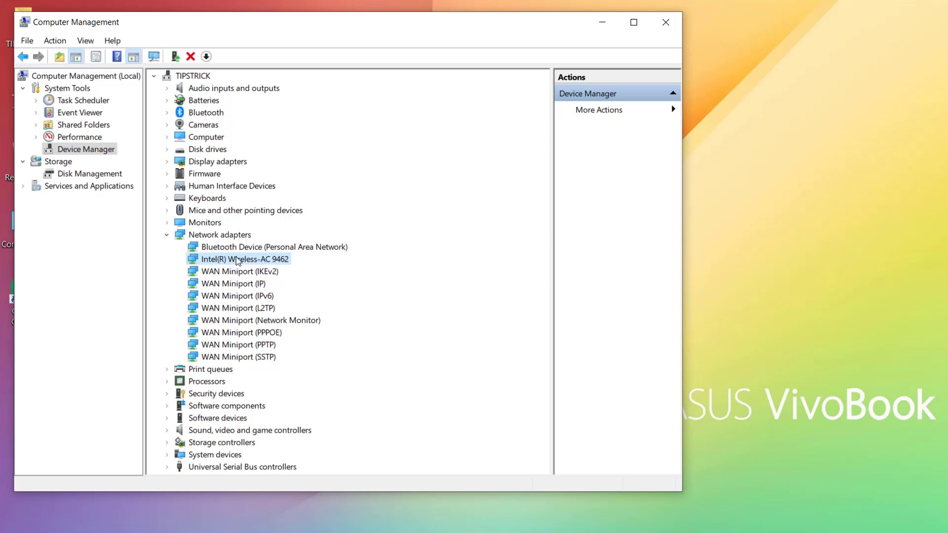
{"action": "right_click", "coordinate": [241, 261]}
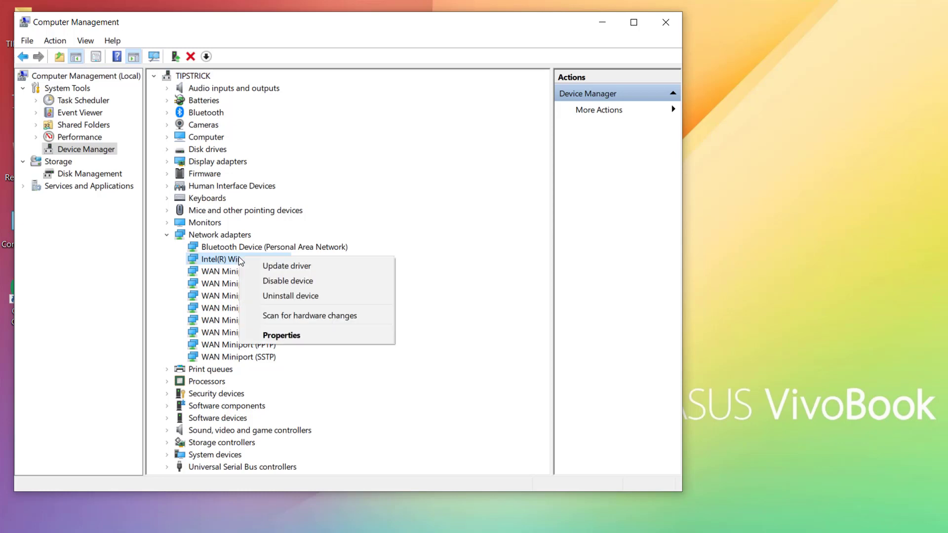
{"action": "left_click", "coordinate": [257, 270]}
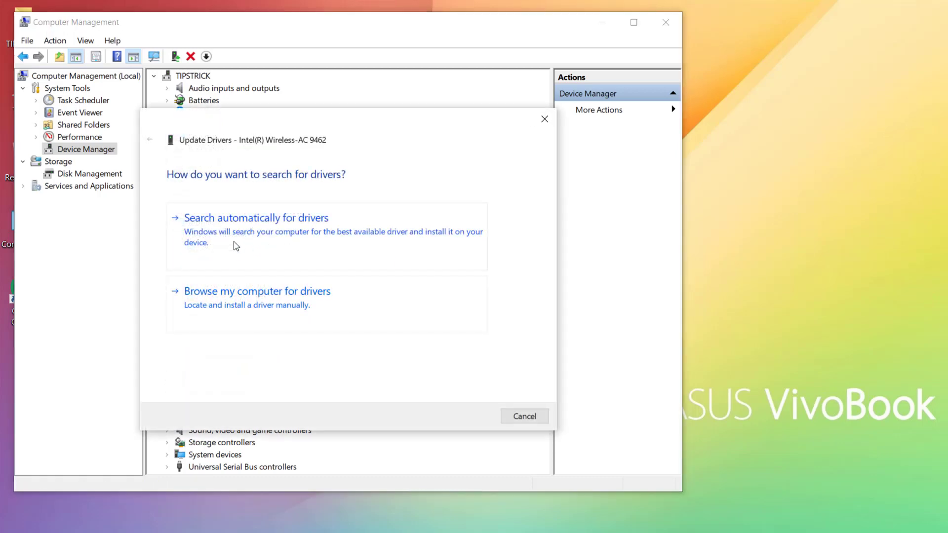
{"action": "left_click", "coordinate": [267, 238]}
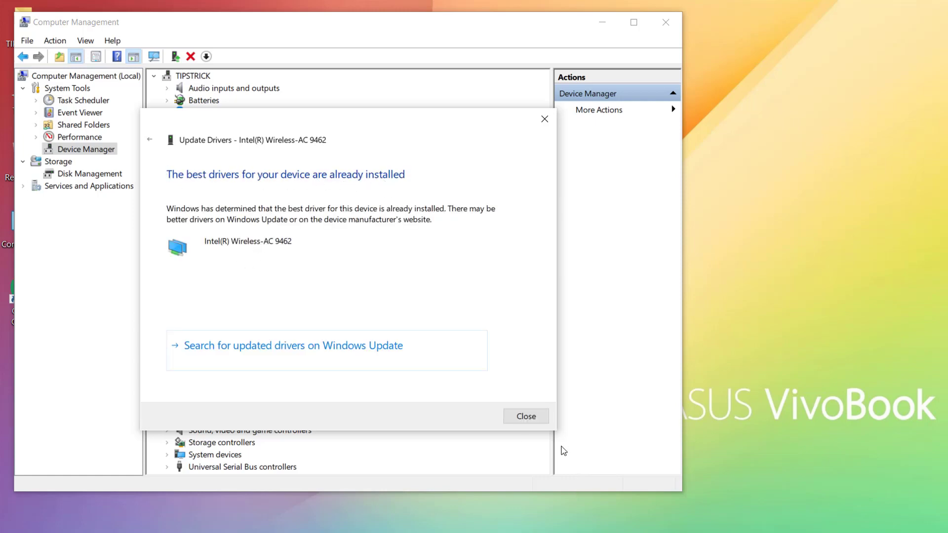
{"action": "left_click", "coordinate": [526, 417]}
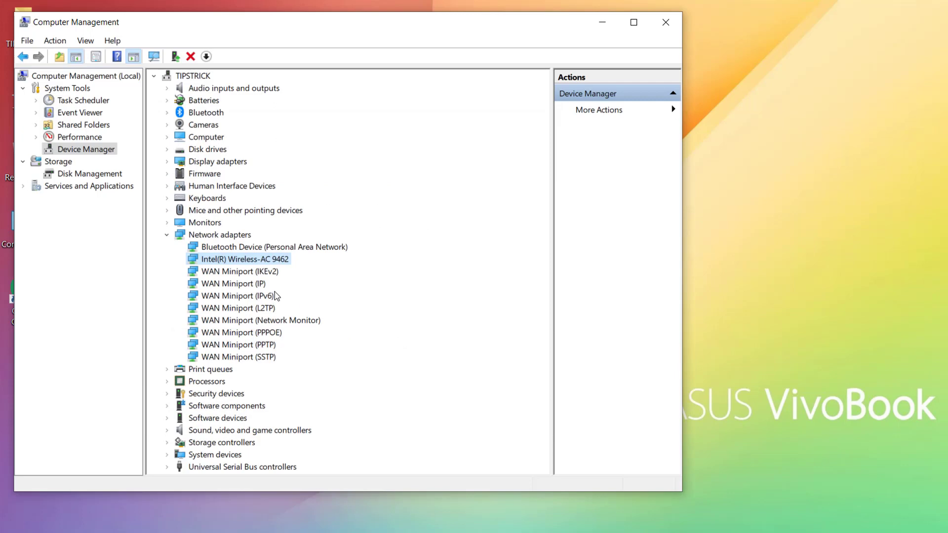
- Install the Intel(R) Wireless-AC 9462 (Microsoft) driver from the list of available drivers on the computer, and close the update wizard
{"action": "right_click", "coordinate": [255, 260]}
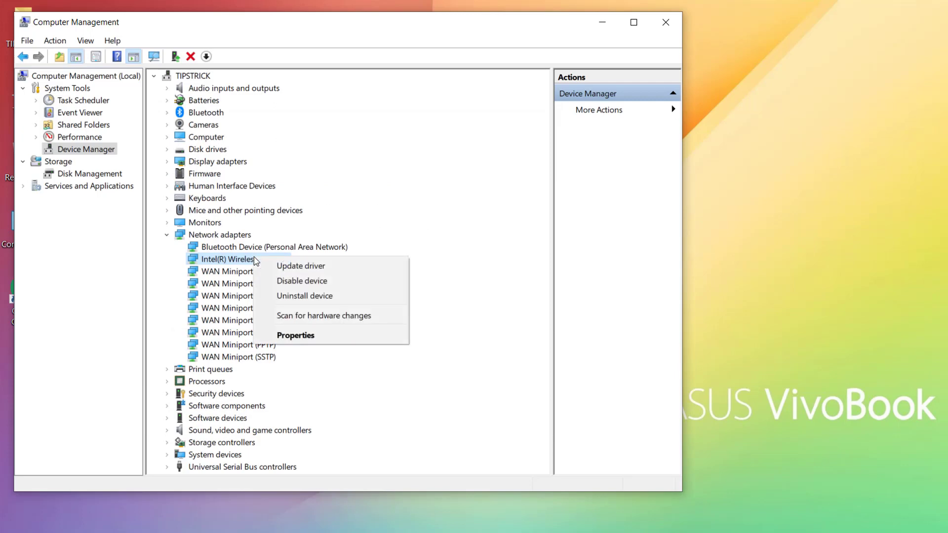
{"action": "left_click", "coordinate": [266, 269]}
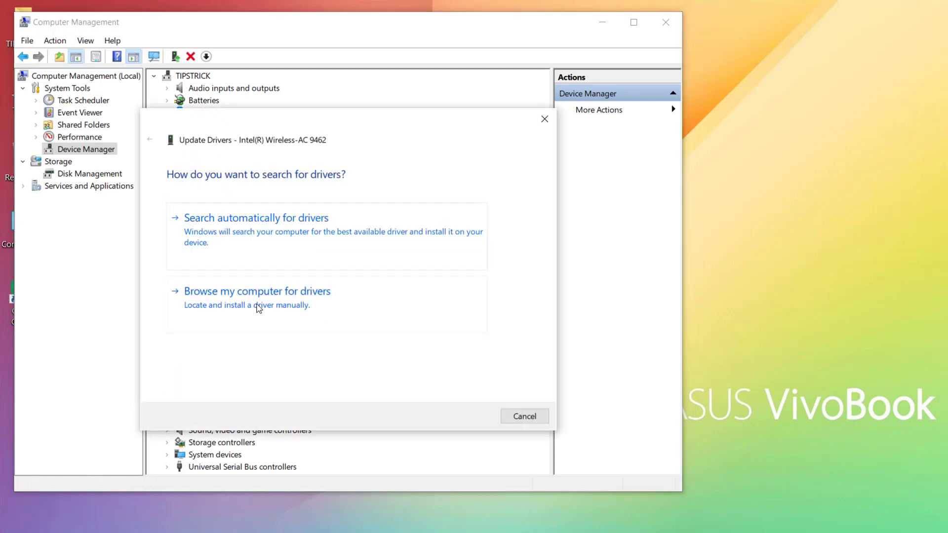
{"action": "left_click", "coordinate": [256, 304]}
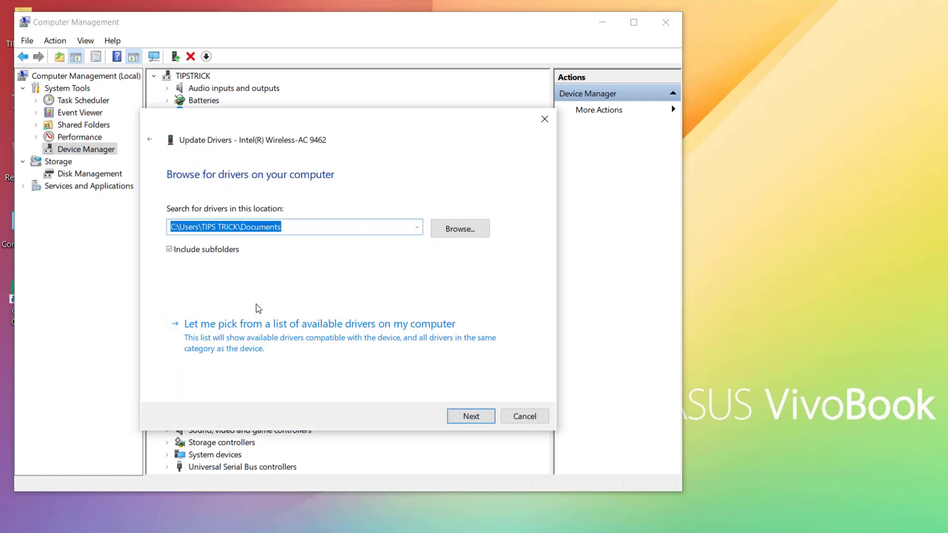
{"action": "left_click", "coordinate": [255, 340]}
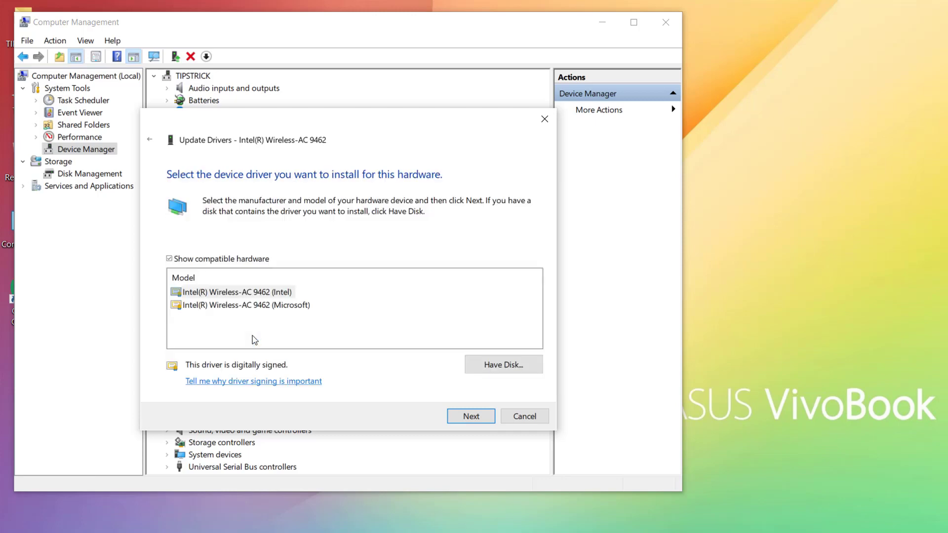
{"action": "left_click", "coordinate": [256, 310]}
{"action": "left_click", "coordinate": [267, 292]}
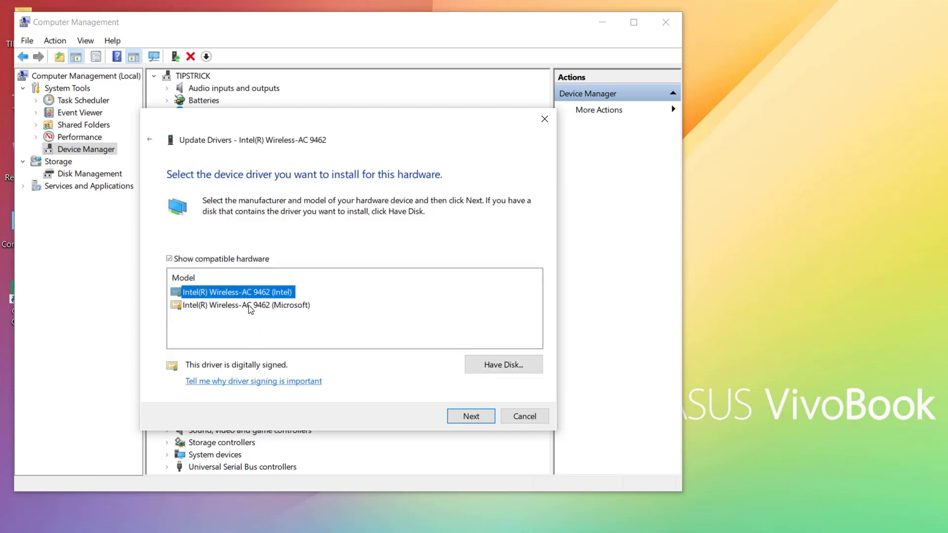
{"action": "left_click", "coordinate": [250, 307]}
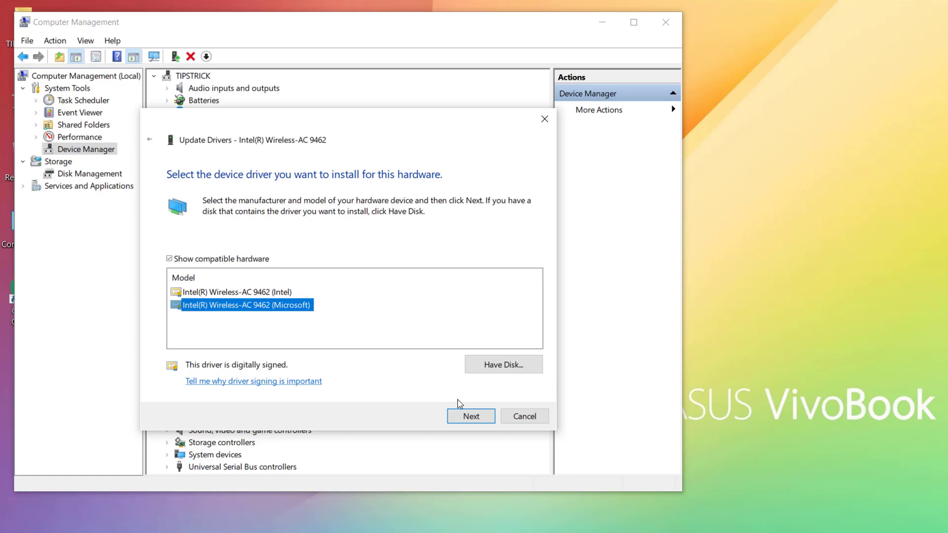
{"action": "left_click", "coordinate": [456, 416]}
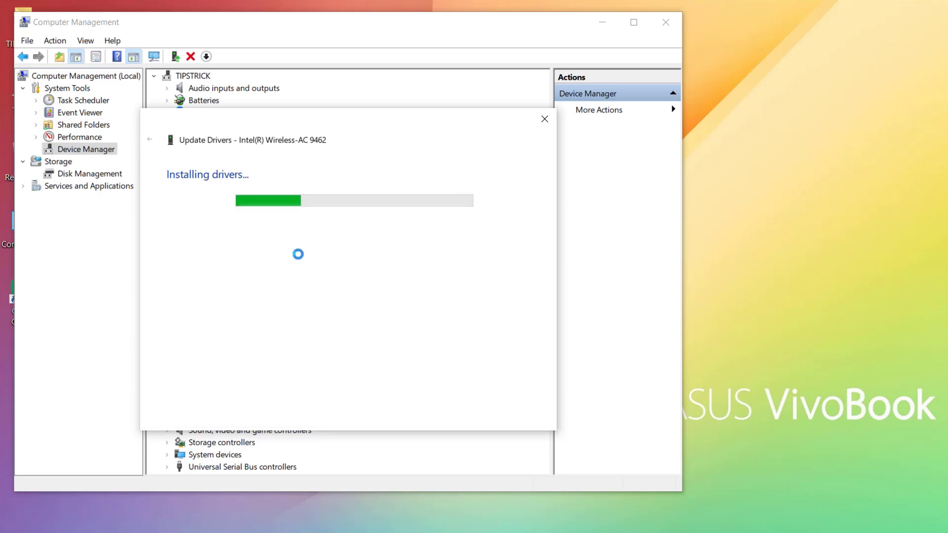
{"action": "left_click", "coordinate": [522, 418]}
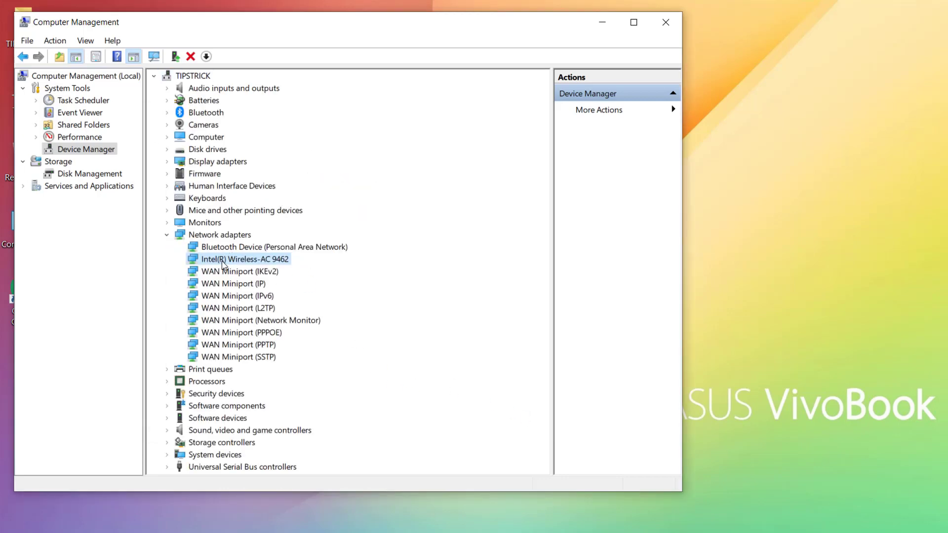
- Uninstall the Intel(R) Wireless-AC 9462 network adapter, confirm the removal, and close Computer Management
{"action": "left_click", "coordinate": [232, 273]}
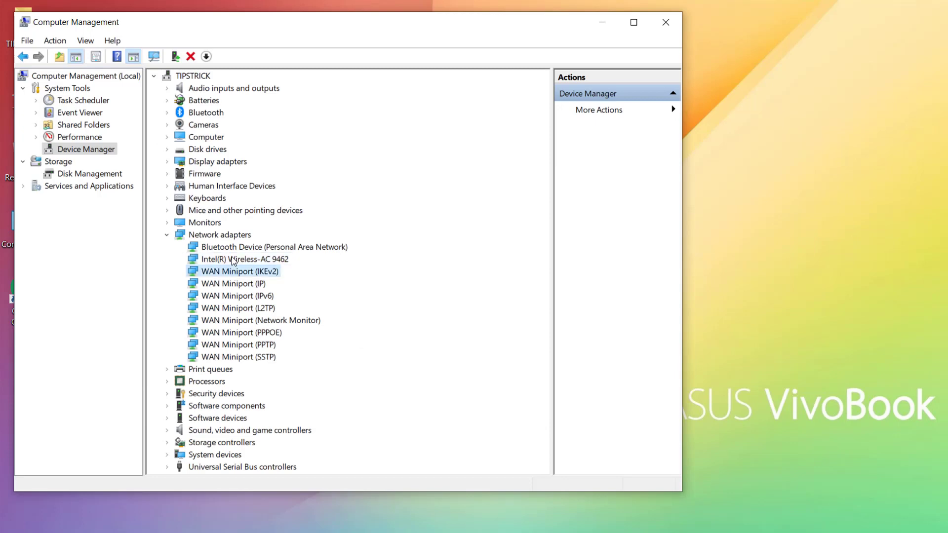
{"action": "left_click", "coordinate": [233, 260]}
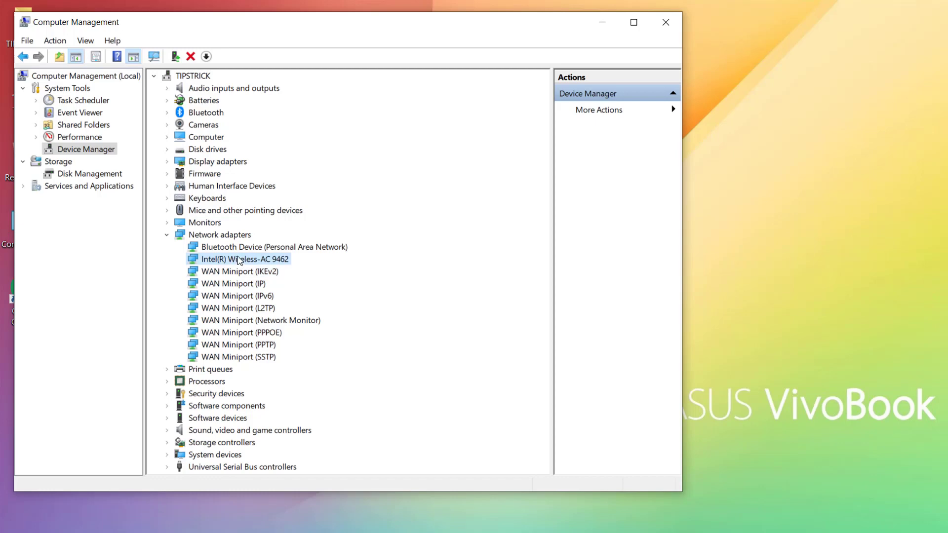
{"action": "right_click", "coordinate": [238, 257]}
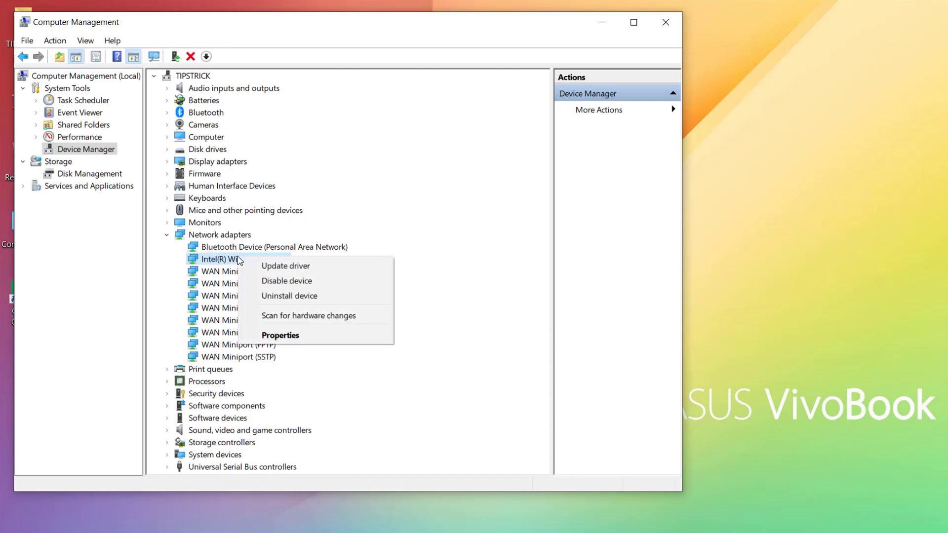
{"action": "left_click", "coordinate": [261, 296]}
{"action": "left_click", "coordinate": [539, 345]}
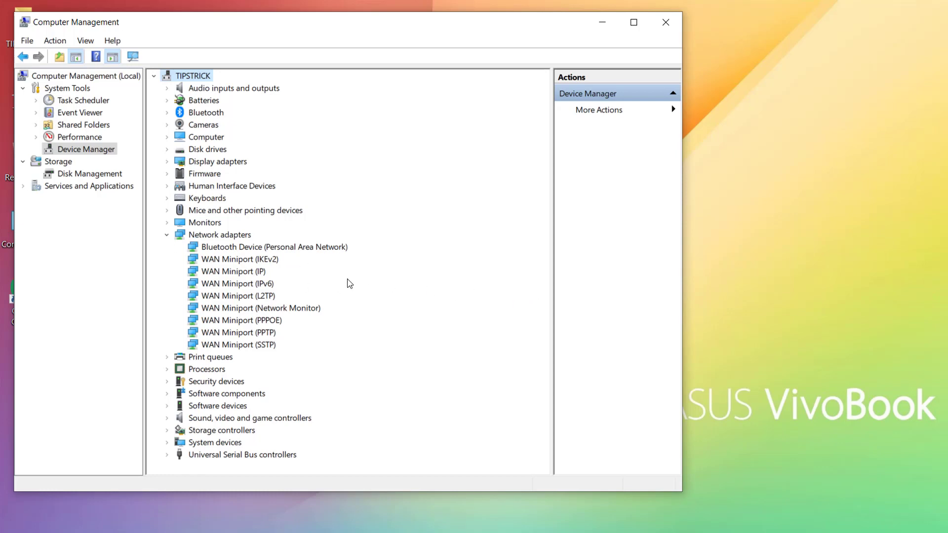
{"action": "left_click", "coordinate": [656, 23]}
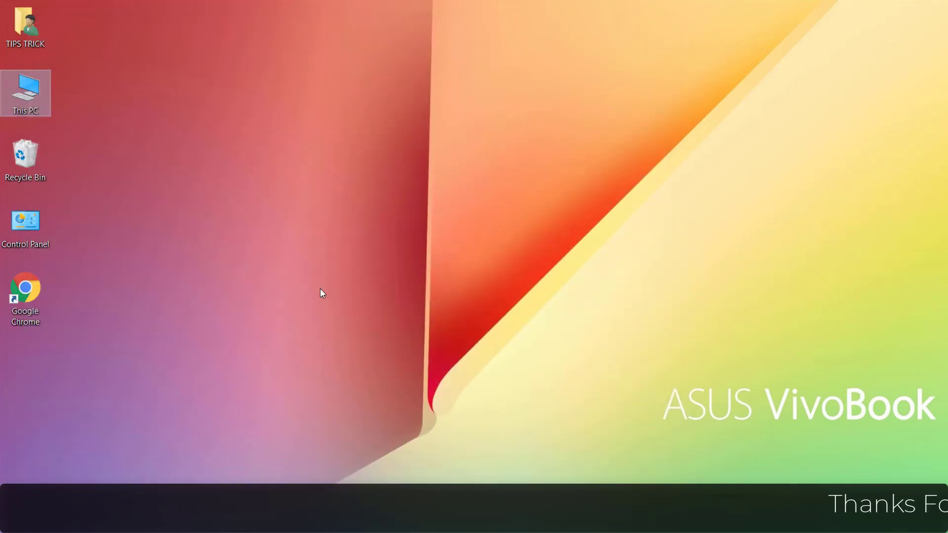